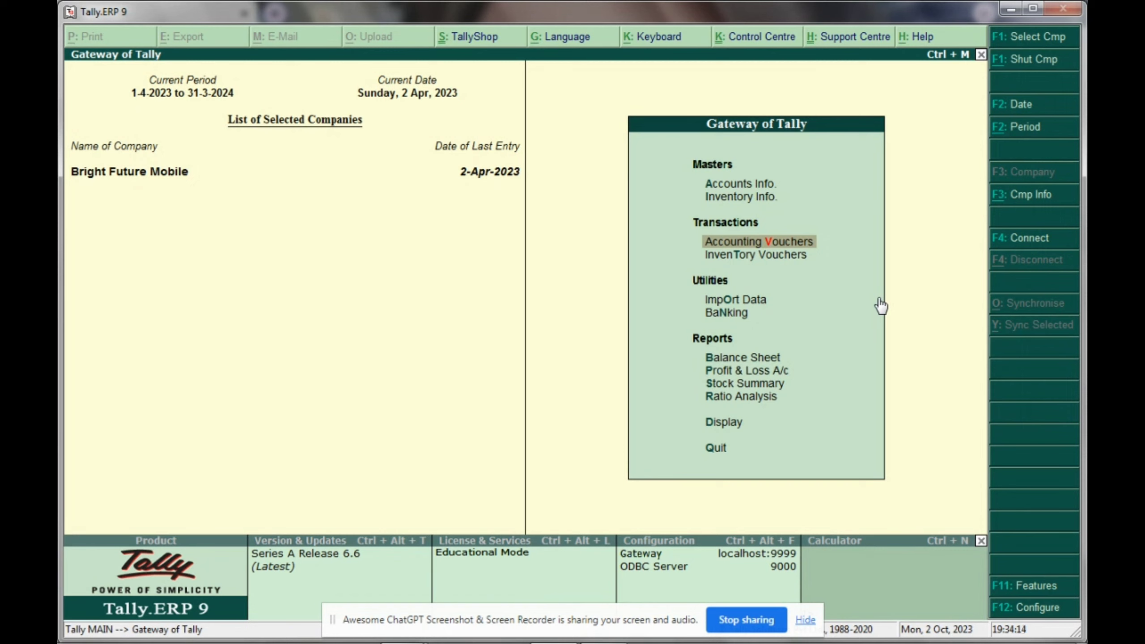
- Start creating a single ledger named Pencil, without adding a name in another language
click(735, 186)
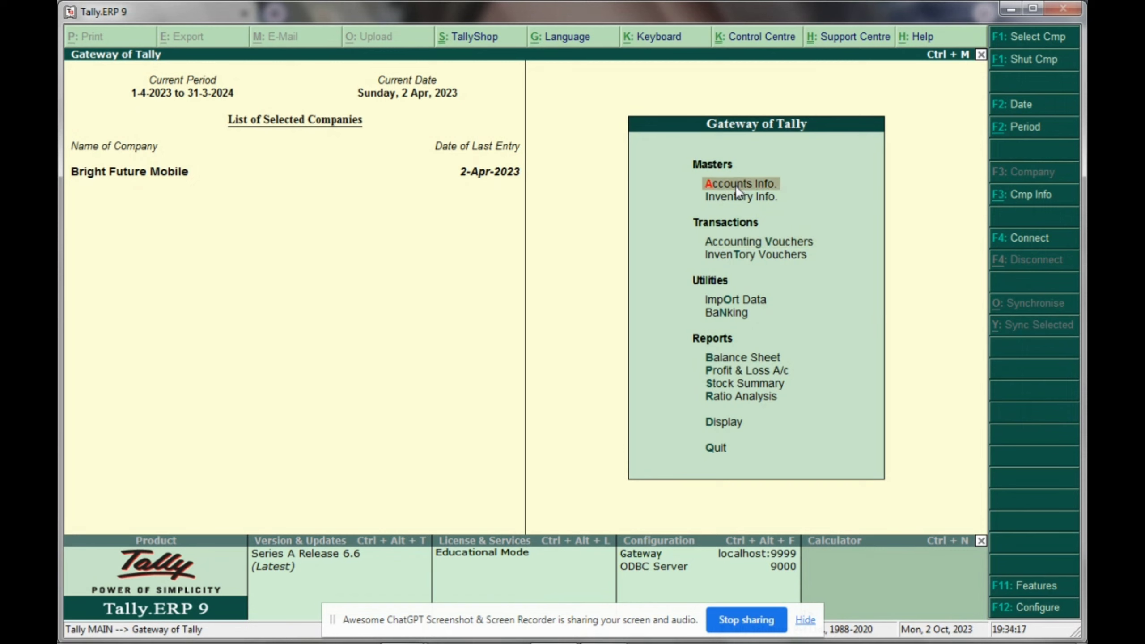
click(736, 186)
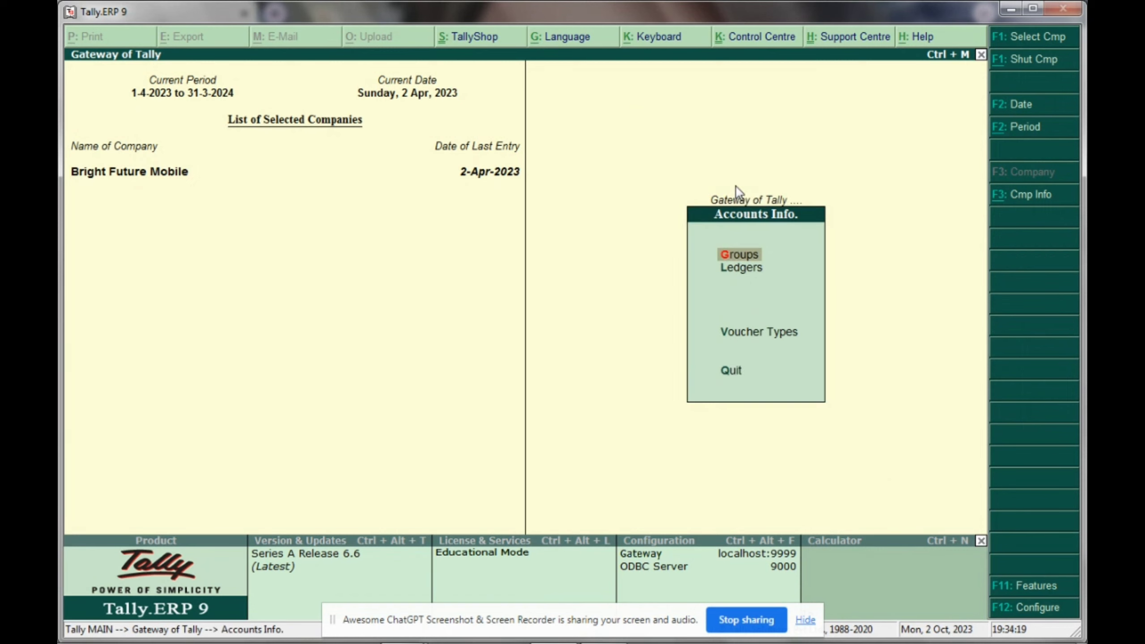
click(741, 275)
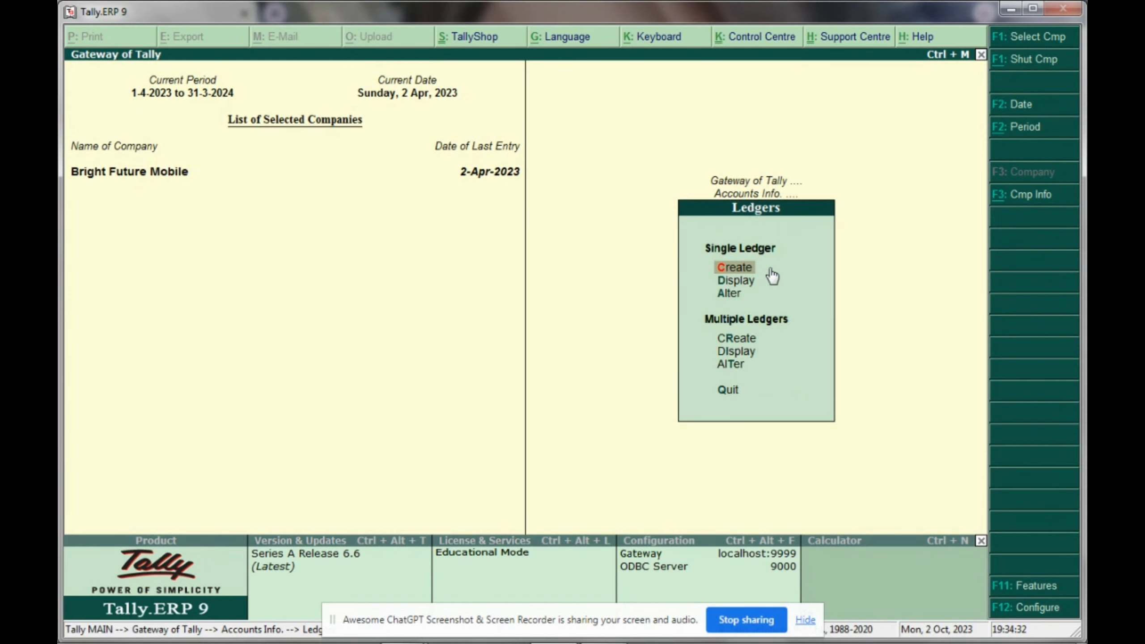
click(735, 266)
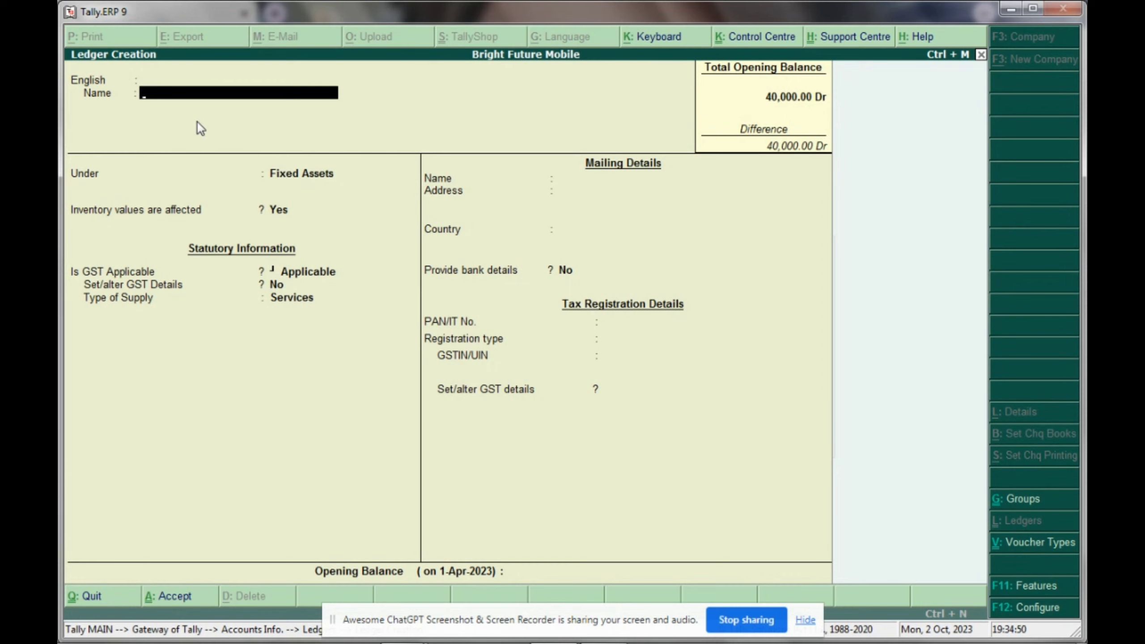
text(Pencil)
key(Return)
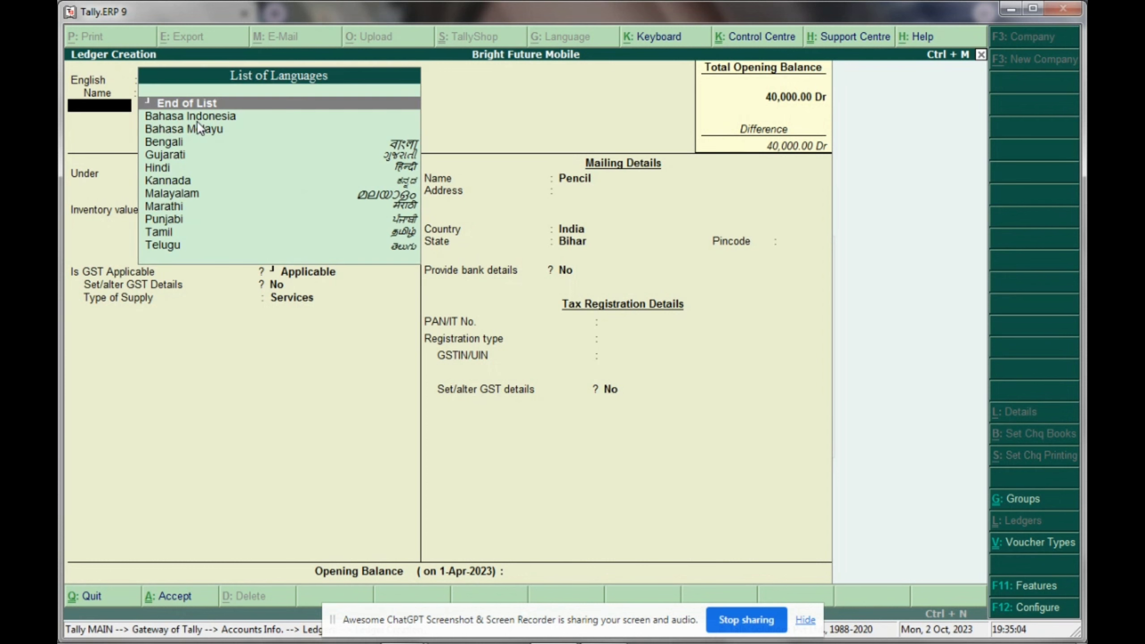
key(Return)
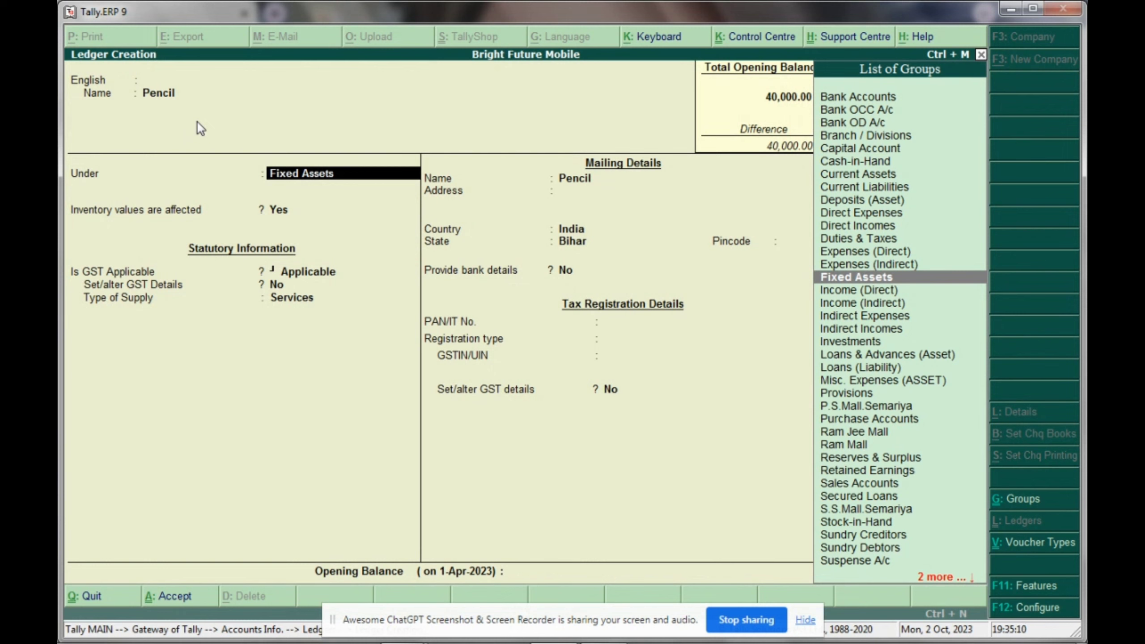
- Place the Pencil ledger under Fixed Assets, with inventory values affected set to Yes and GST set to Applicable
key(Return)
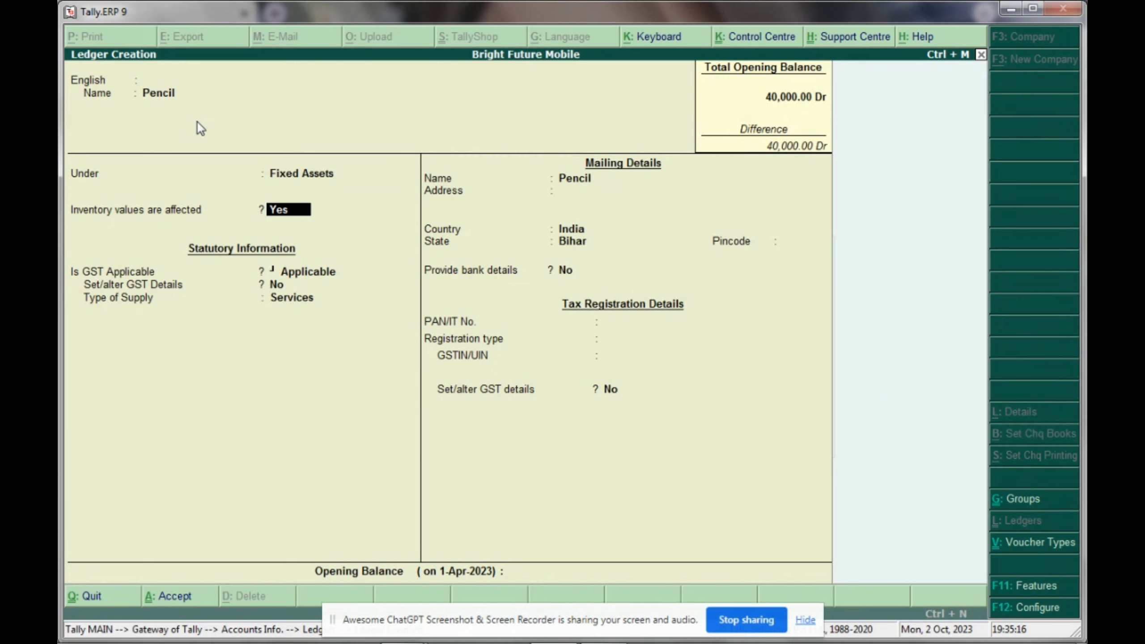
key(Return)
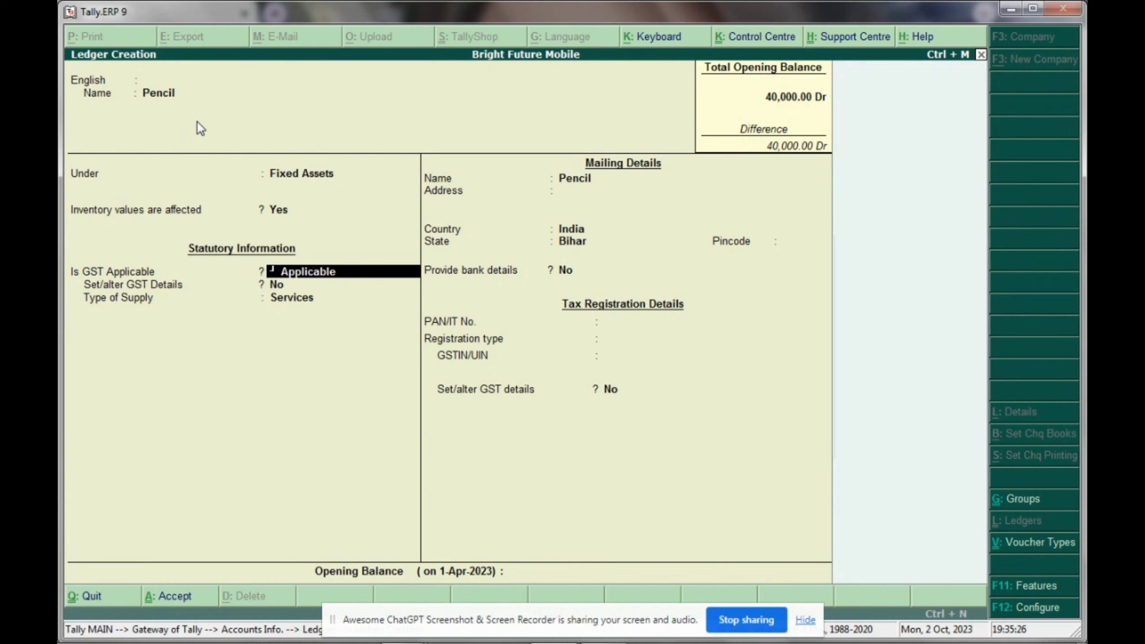
key(Return)
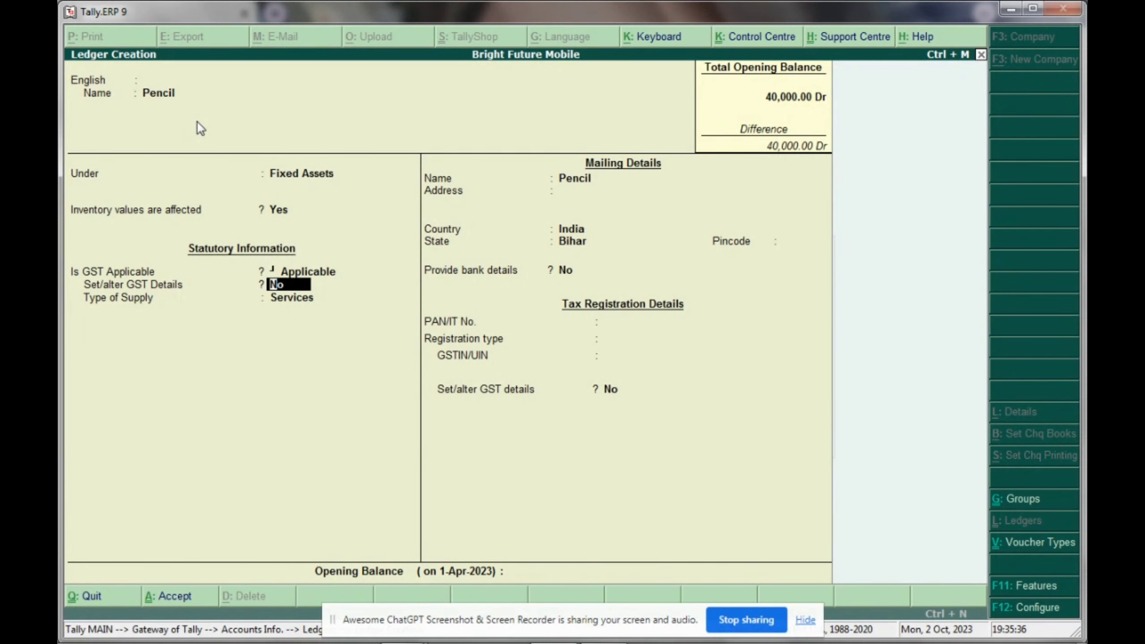
- Enable setting GST details for the ledger, leave the description blank and enter HSN/SAC 145452
text(y)
key(Return)
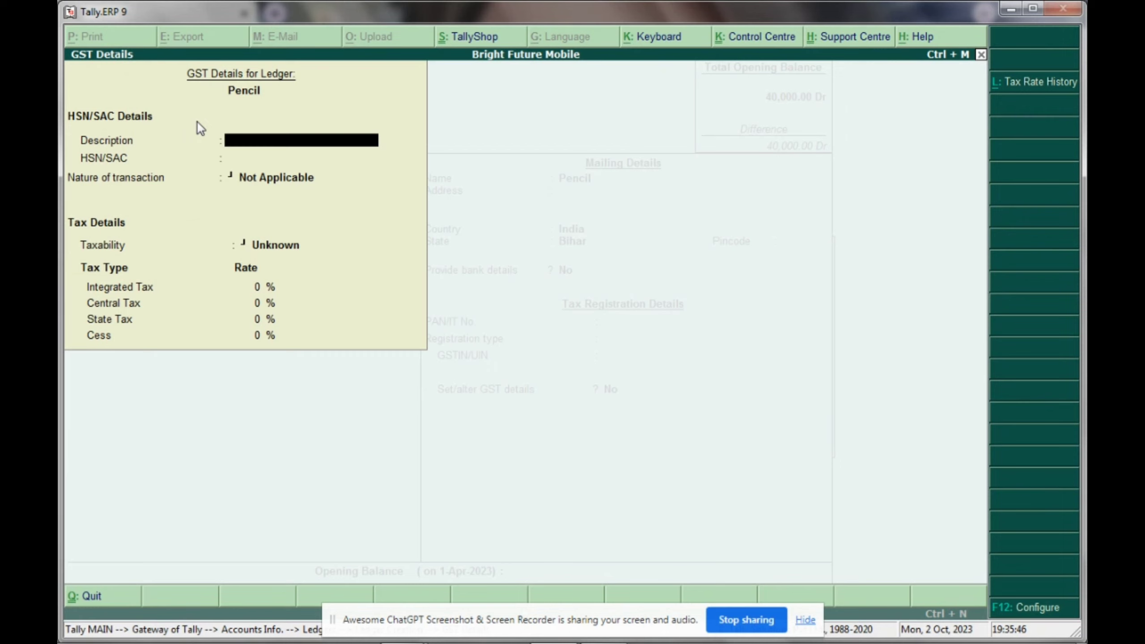
key(Return)
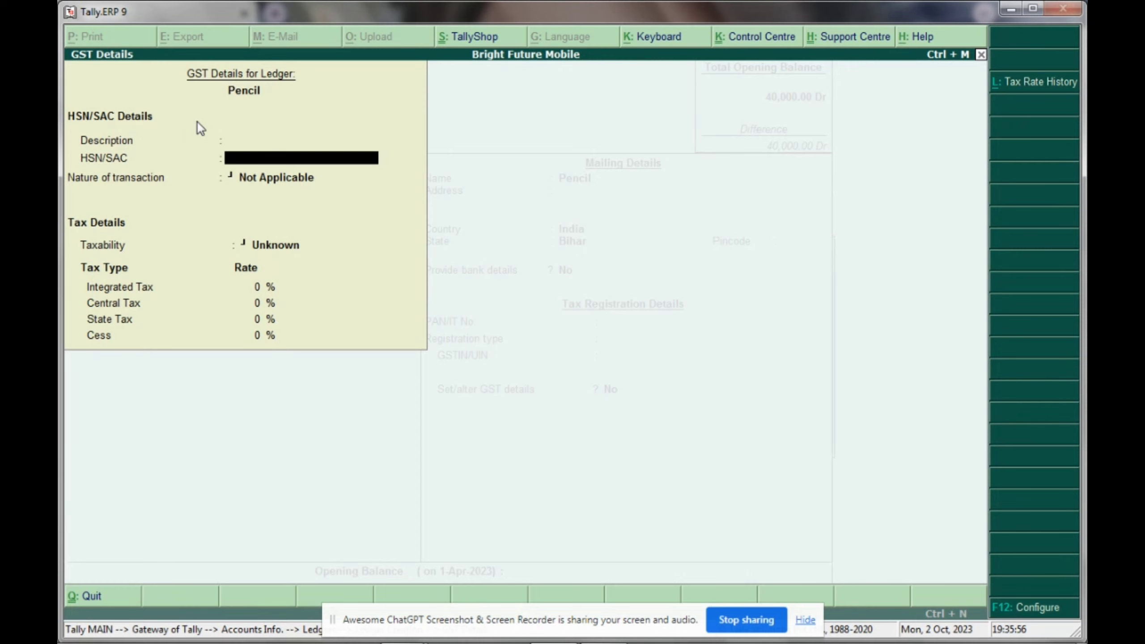
text(145452)
key(Return)
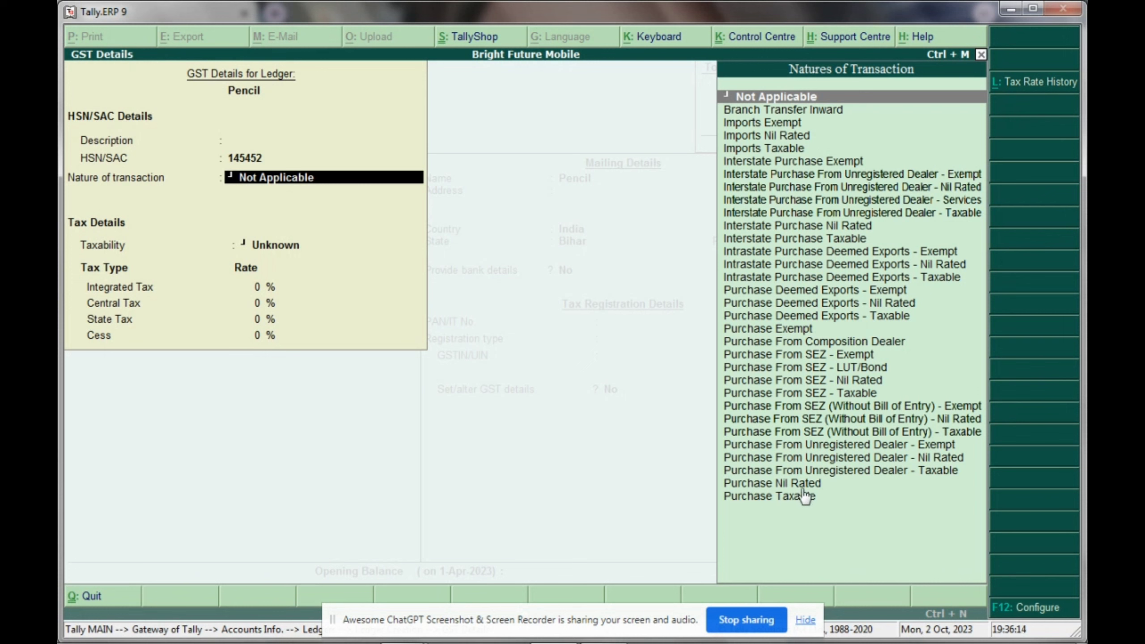
- Set the nature of transaction to Purchase Taxable and the nature of goods to Capital Goods
click(728, 498)
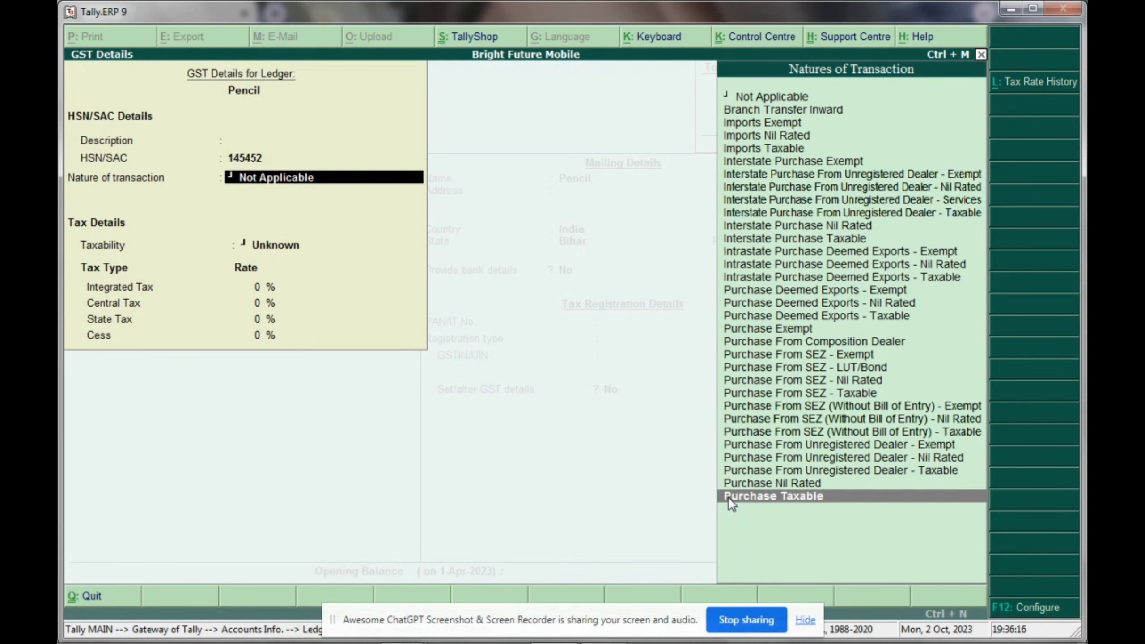
click(728, 498)
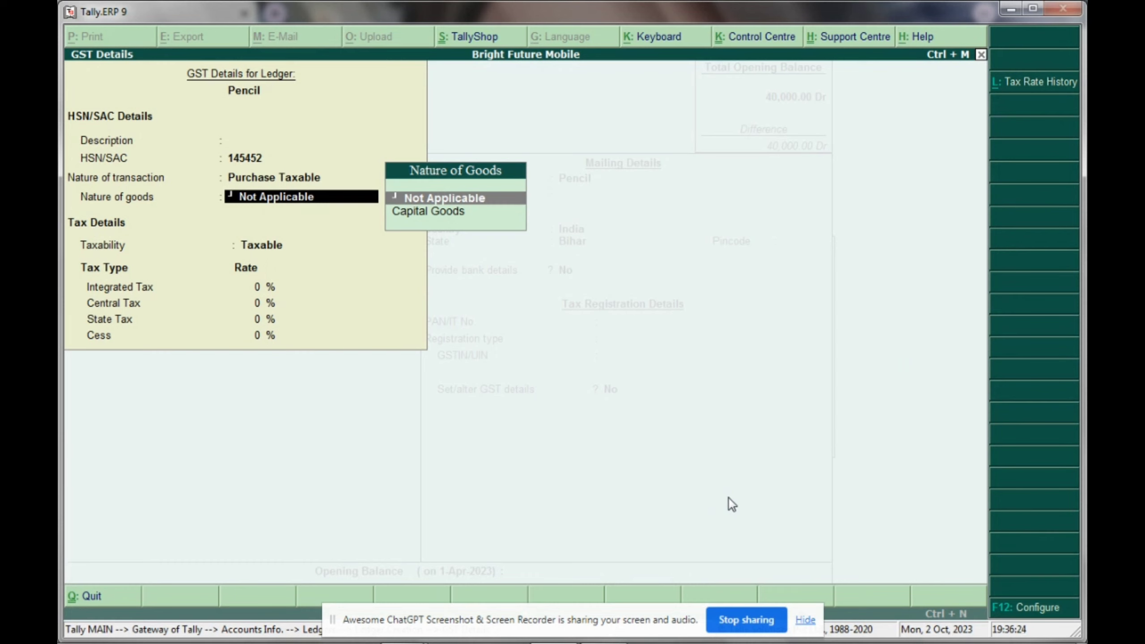
key(Down)
key(Return)
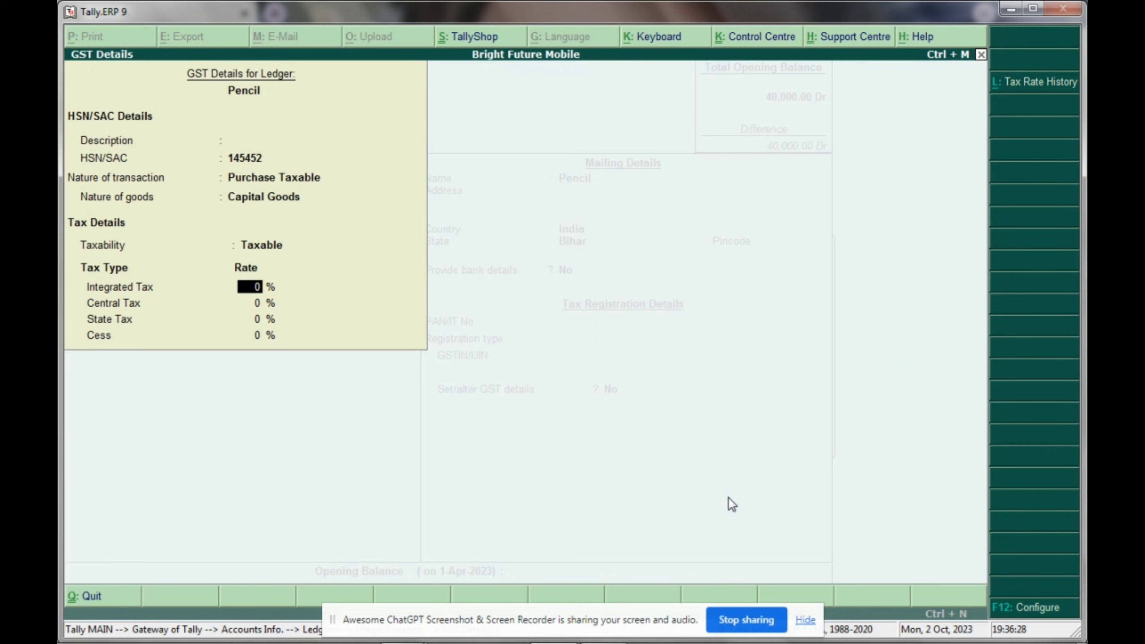
- Go back to the nature of transaction and set it to Not Applicable
key(BackSpace)
key(Return)
key(BackSpace)
key(BackSpace)
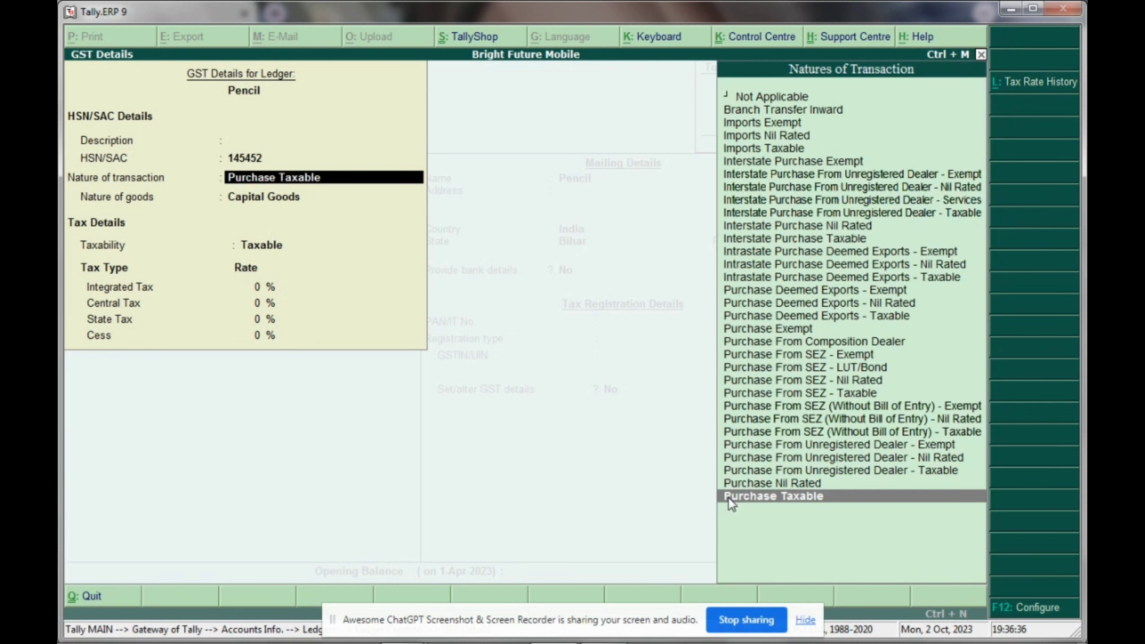
click(762, 100)
key(Return)
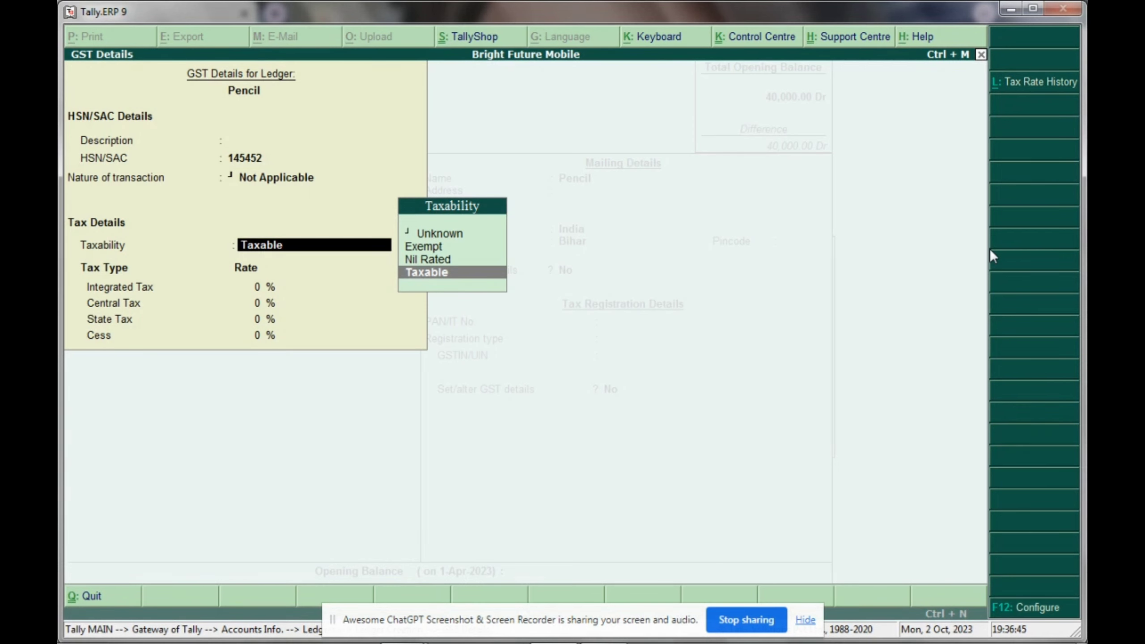
- Set the taxability in the ledger's GST details to Taxable
key(Up)
key(Up)
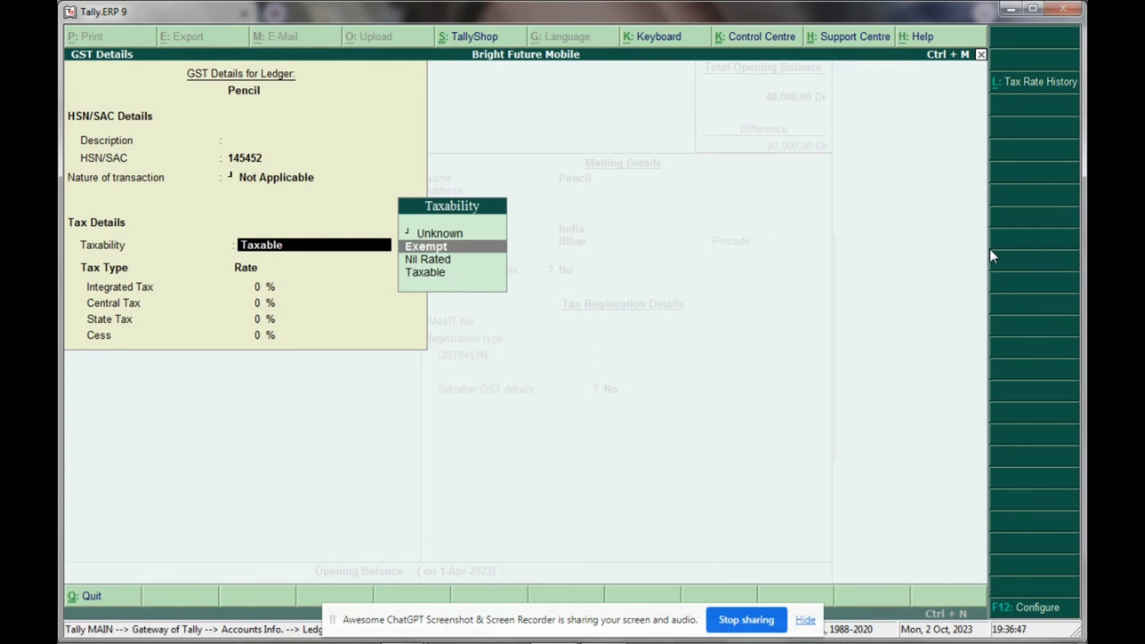
key(Down)
key(Down)
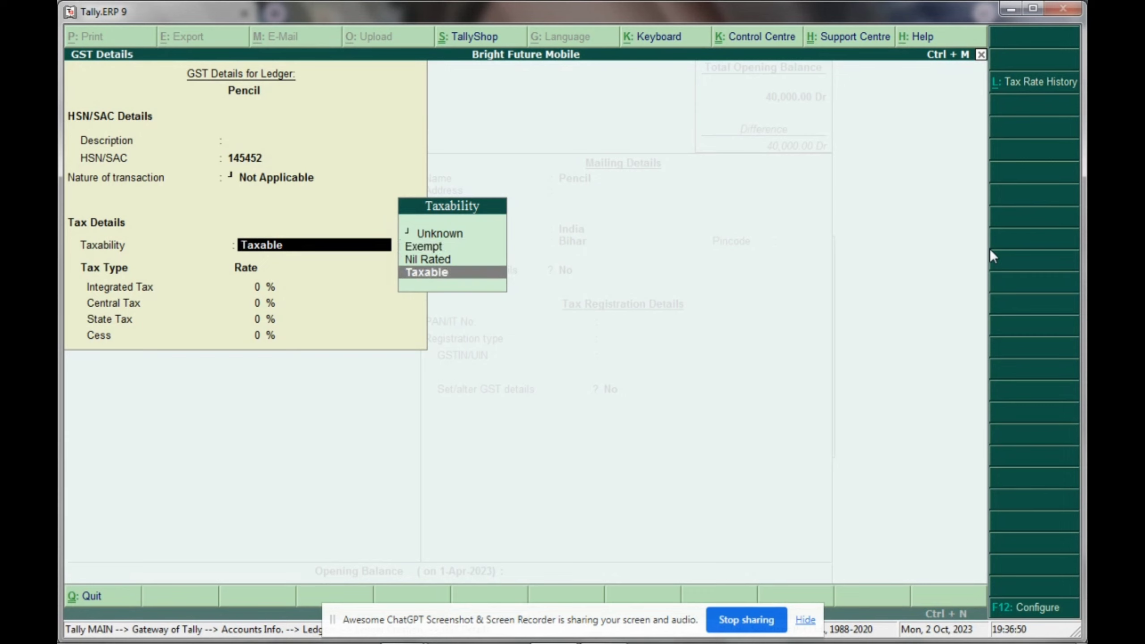
key(Return)
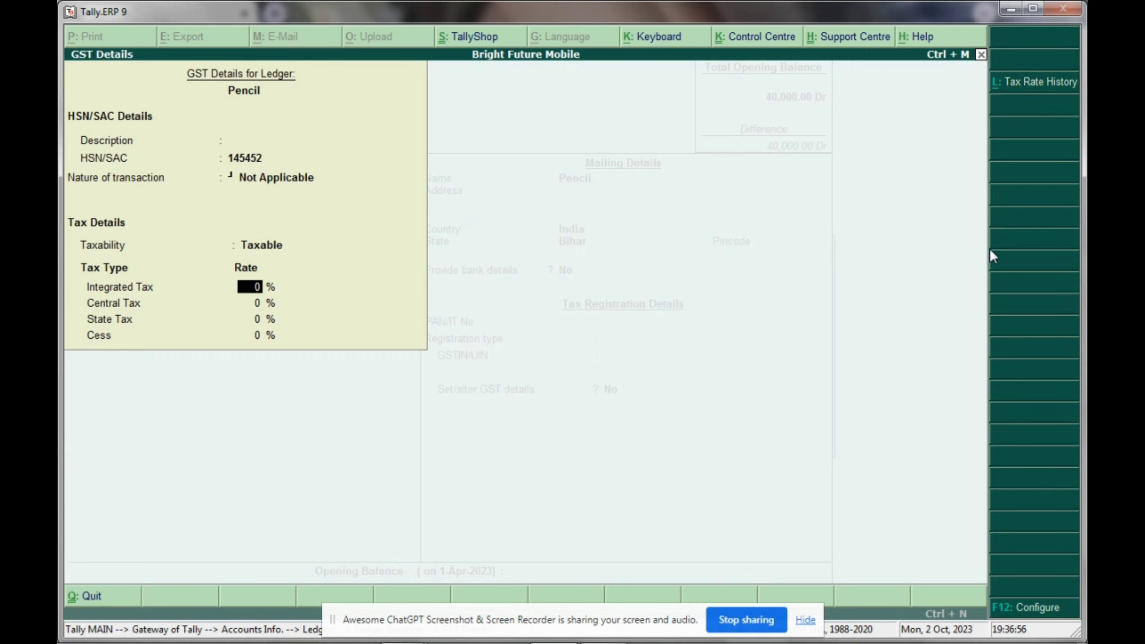
- Set the integrated tax rate to 18%, accept central and state tax at 9% each and cess at 0%
text(18)
key(Return)
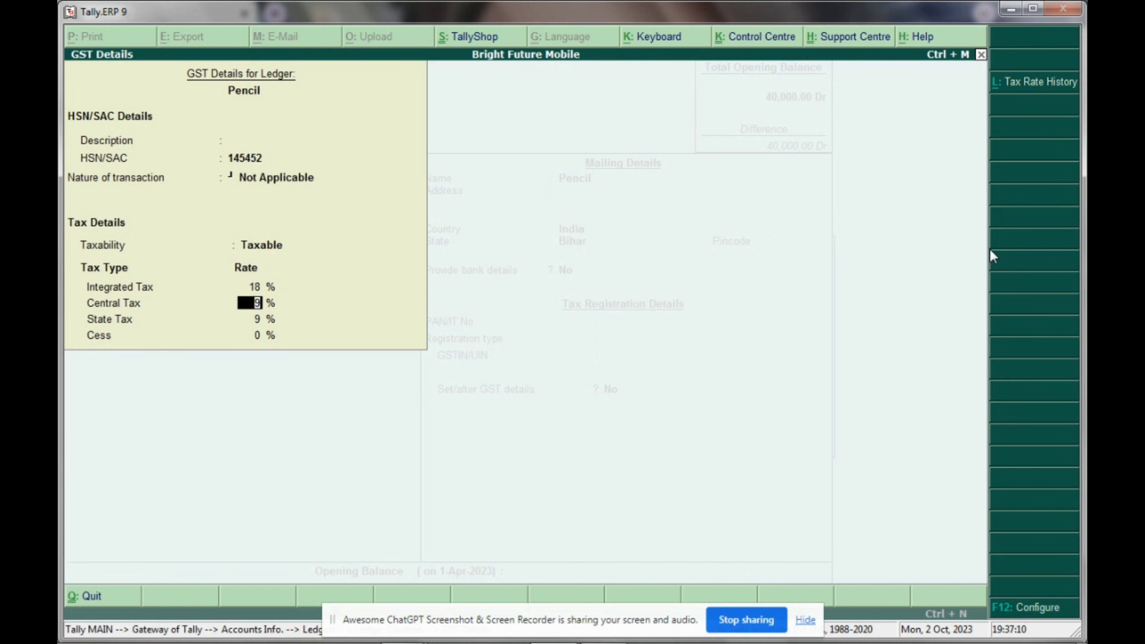
key(Return)
key(Return)
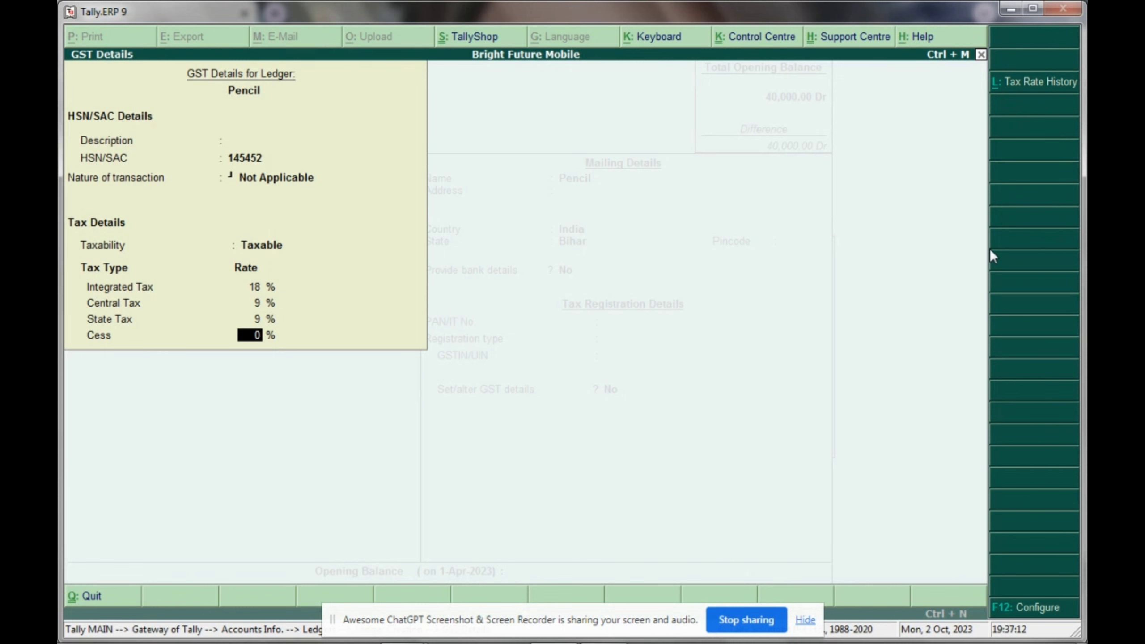
key(Return)
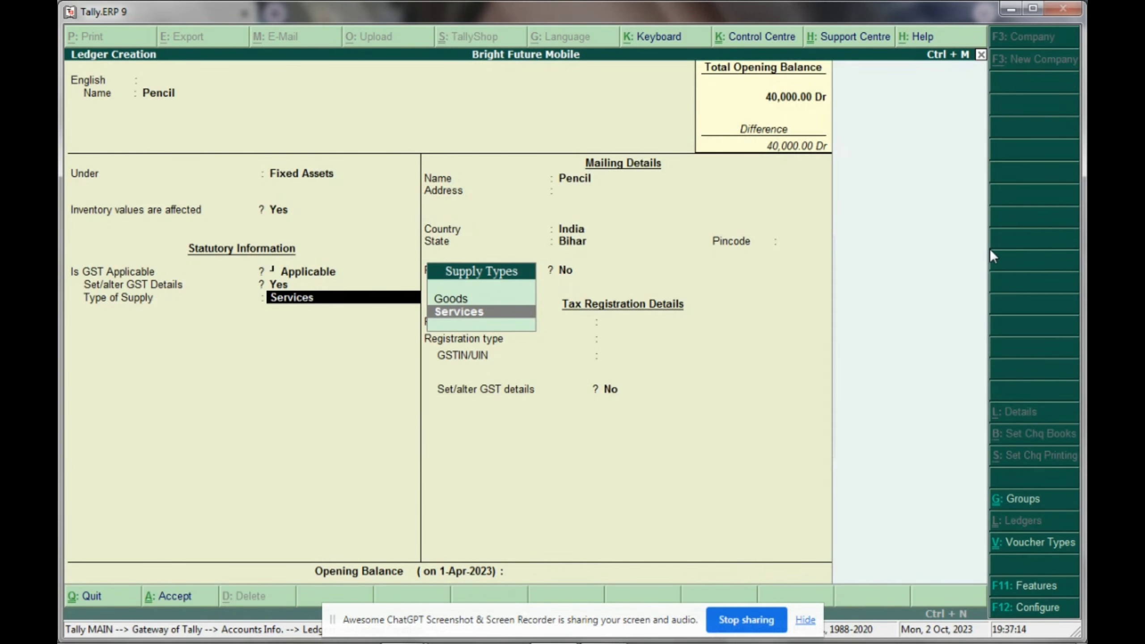
- Set the type of supply to Goods, keep the remaining mailing, tax registration and opening balance fields as they are, and save the ledger
key(Up)
key(Return)
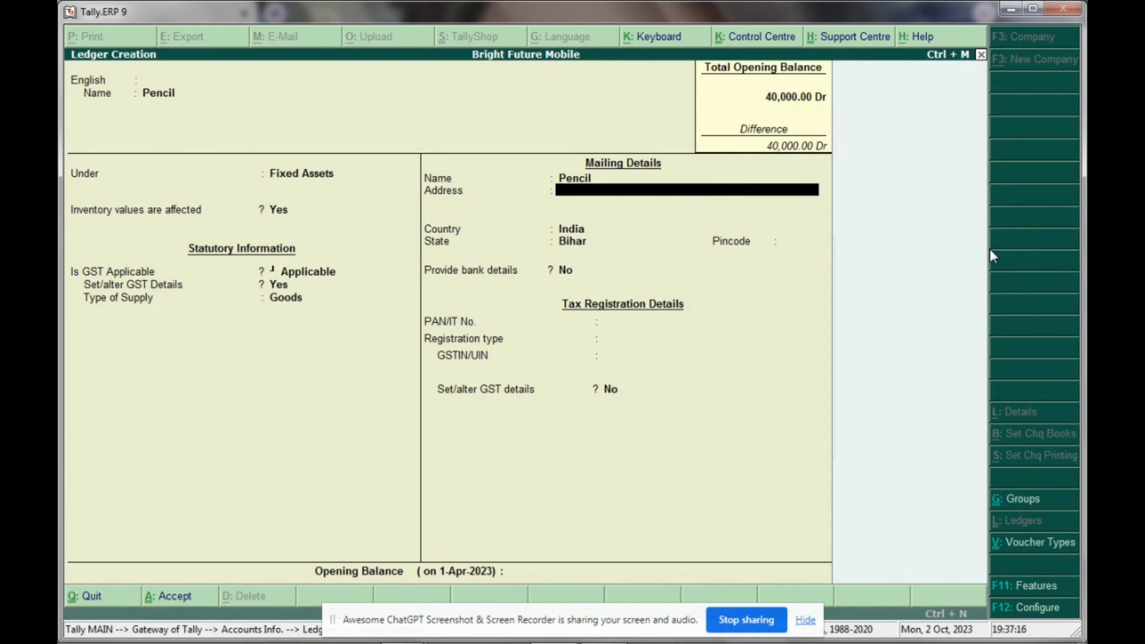
key(Return)
key(Return)
key(Return)
key(Return)
key(Return)
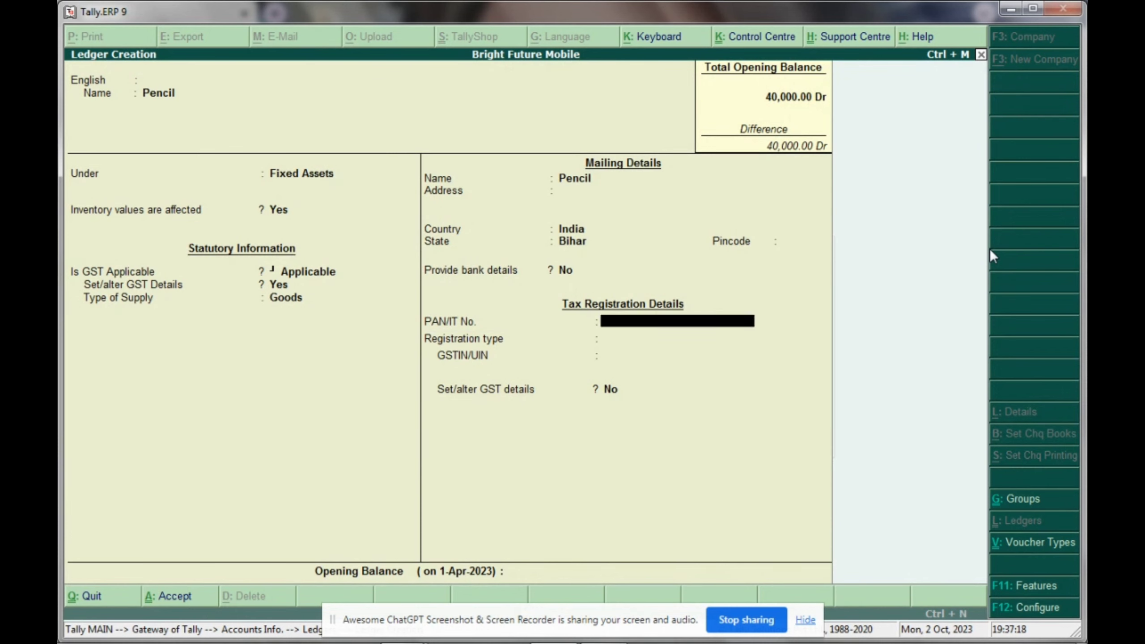
key(Return)
key(Return)
key(Return)
key(Return)
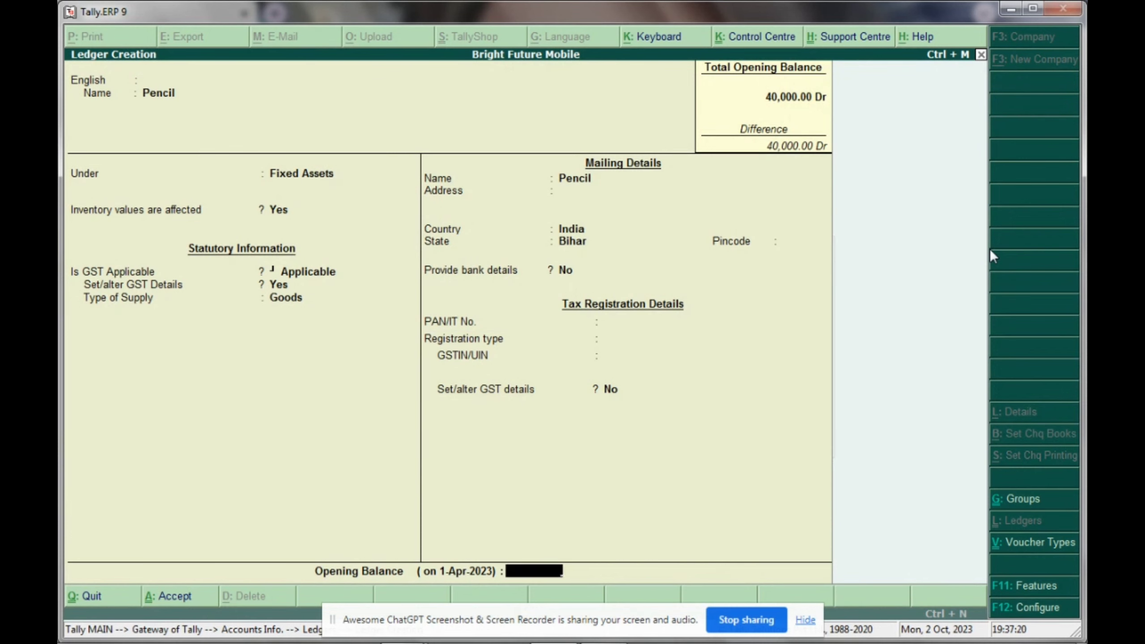
key(Return)
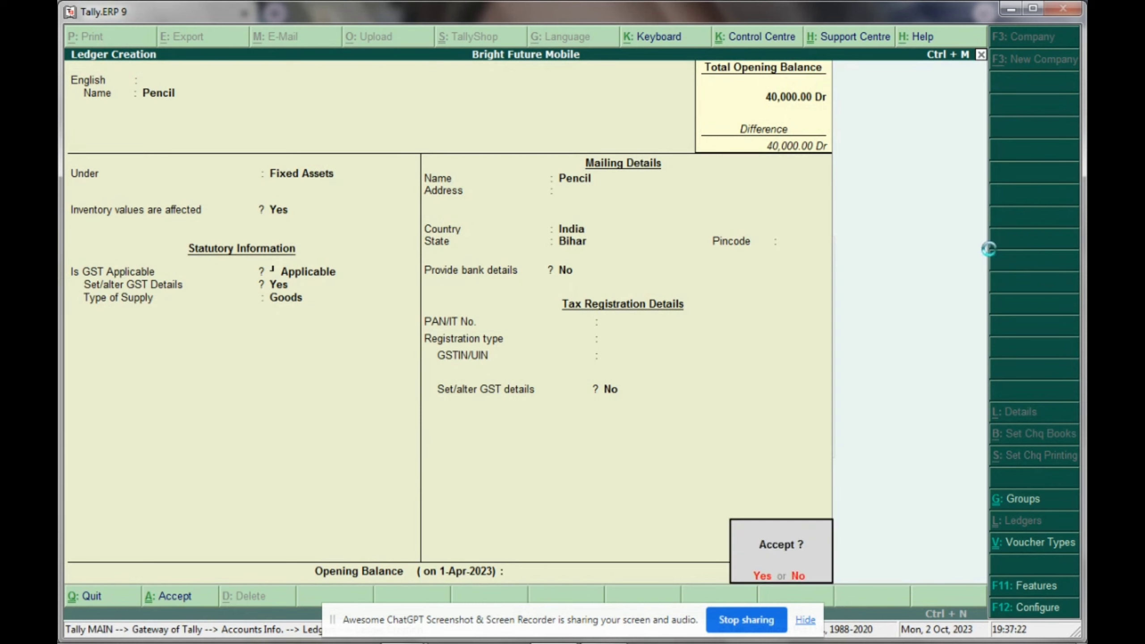
key(y)
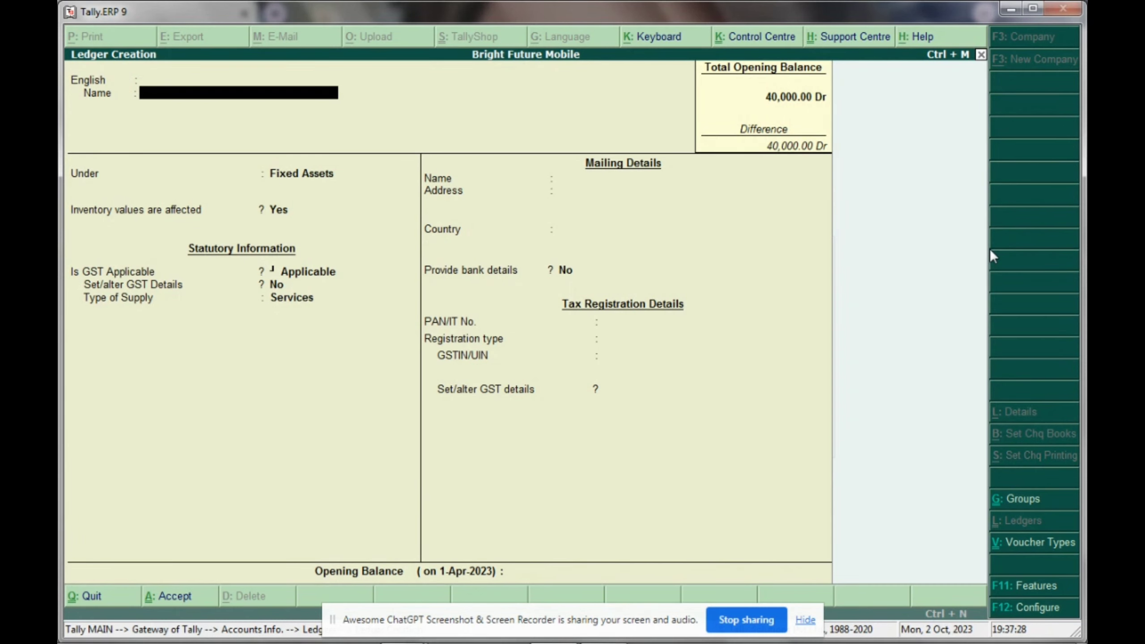
- Quit ledger creation, return to the Gateway of Tally and open a new purchase accounting voucher
key(Escape)
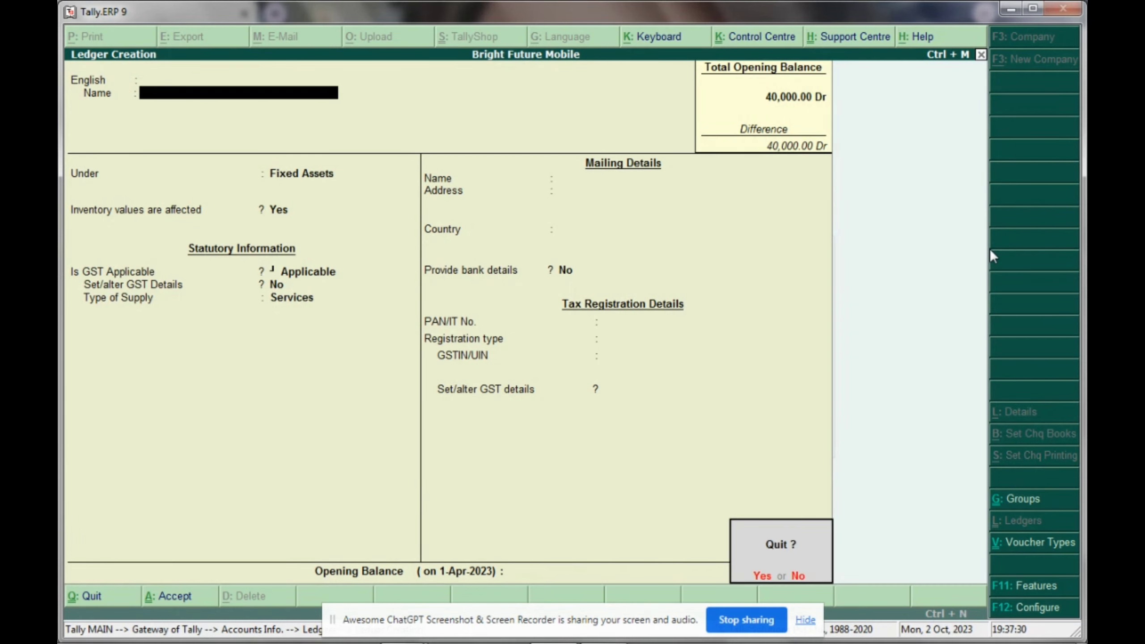
key(y)
key(Escape)
key(Escape)
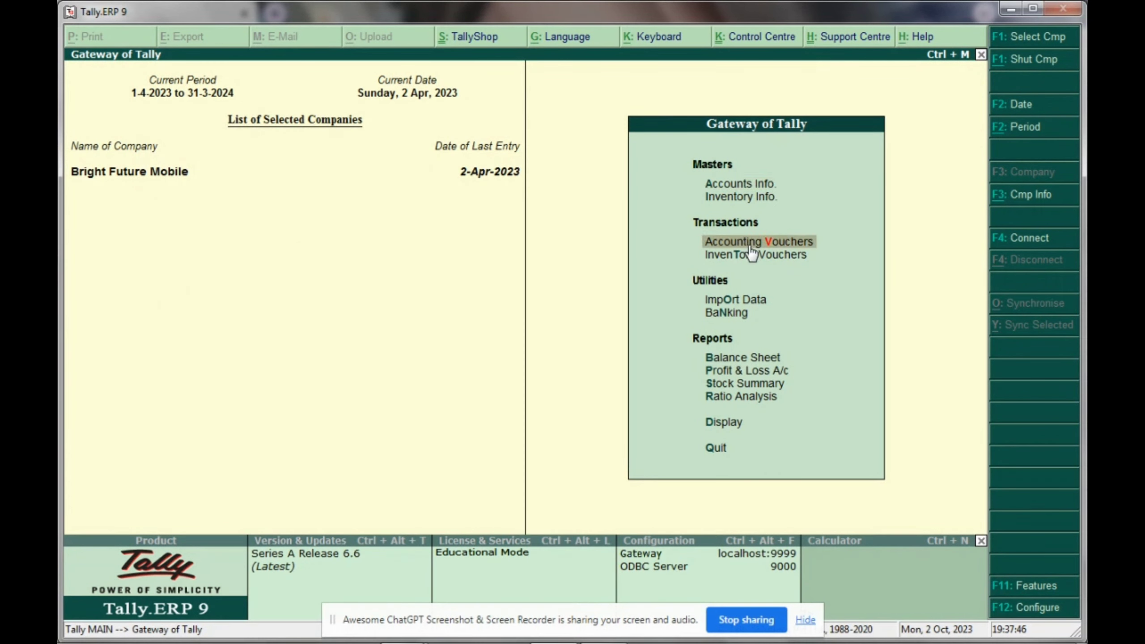
click(748, 244)
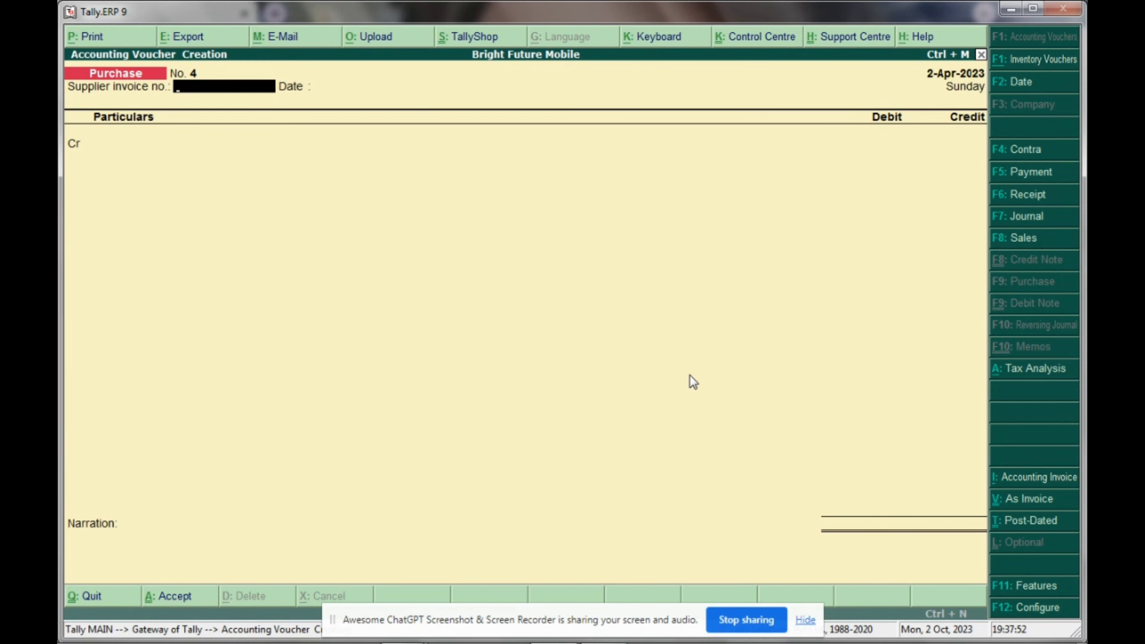
- Leave the purchase entry in voucher mode rather than invoice mode and enter supplier invoice number 858
key(ctrl+v)
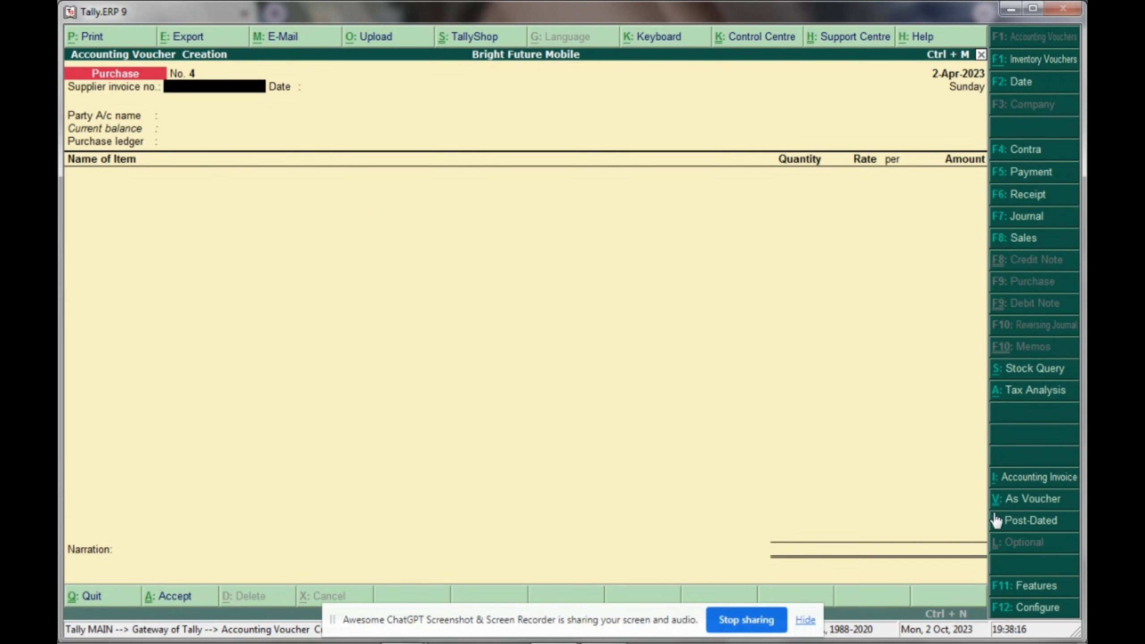
key(ctrl+v)
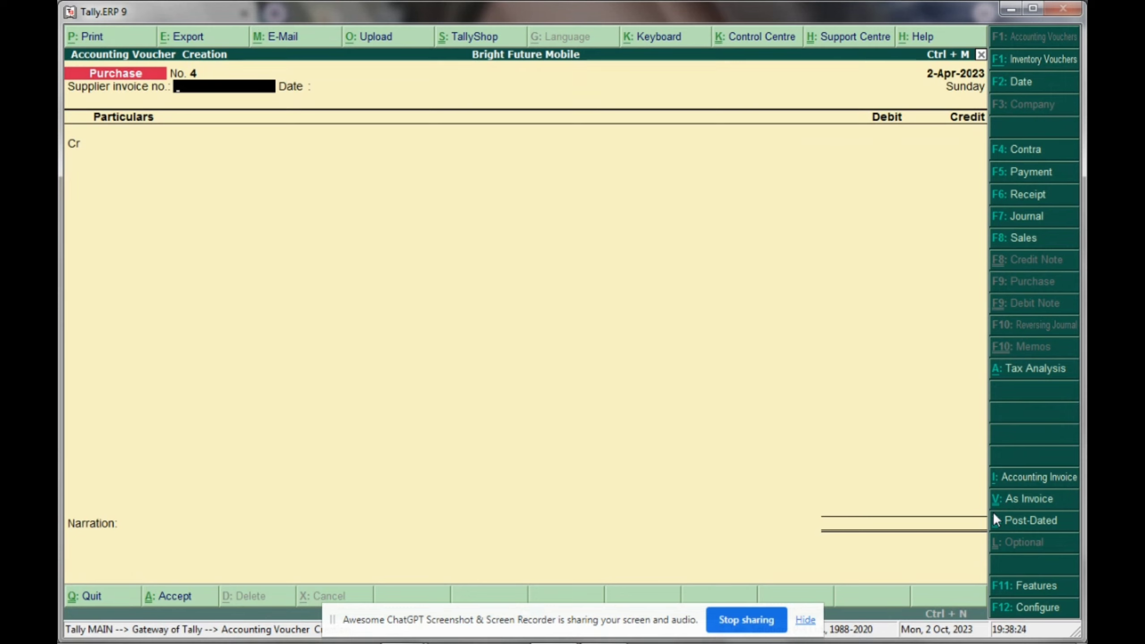
text(858)
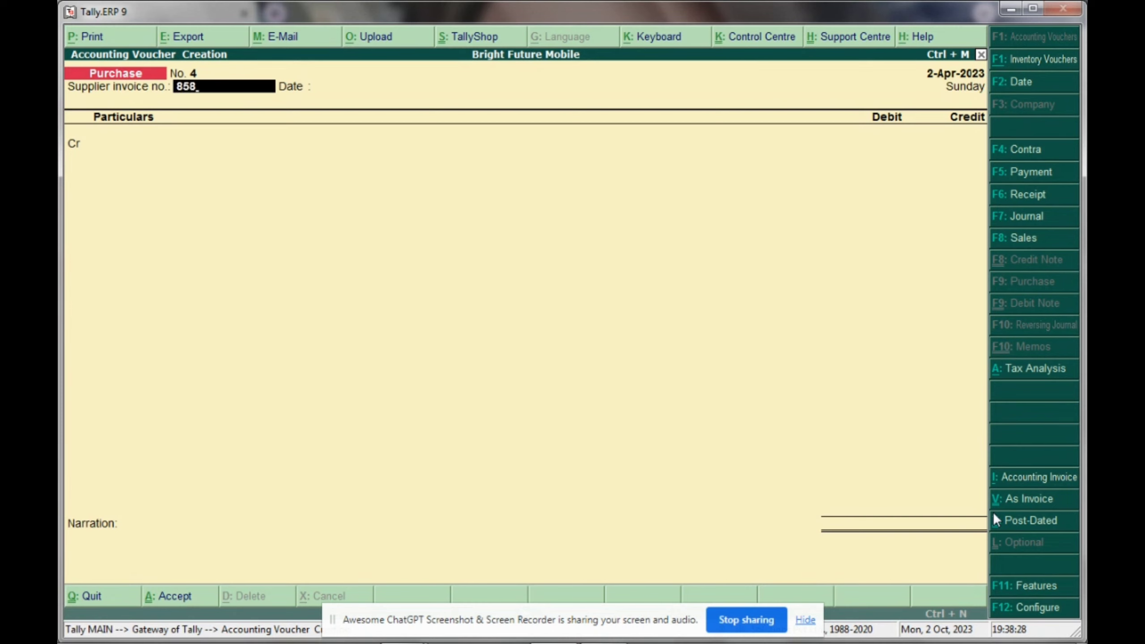
key(Return)
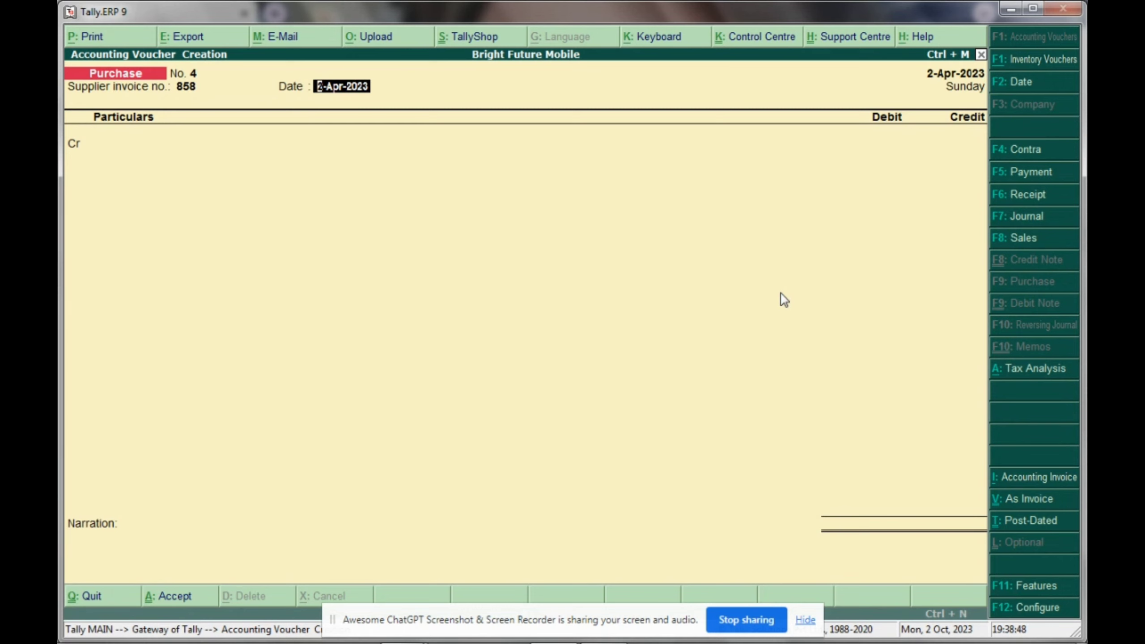
- Keep the invoice date 2-Apr-2023, credit the Cash ledger with its default supplier details, and enter a credit amount of 118
key(Return)
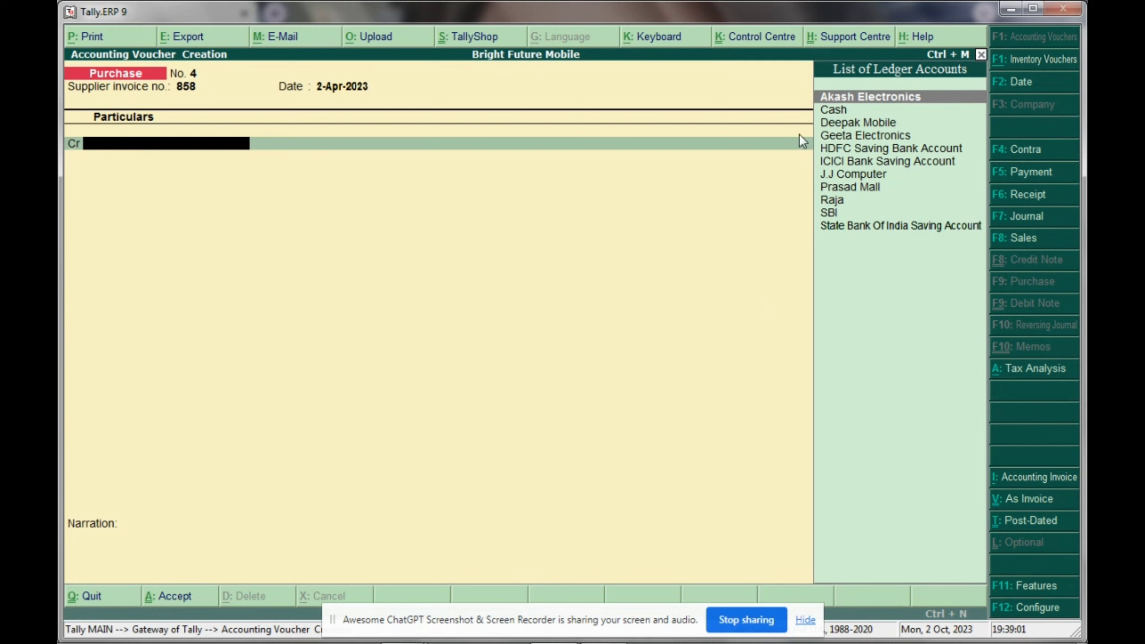
click(829, 110)
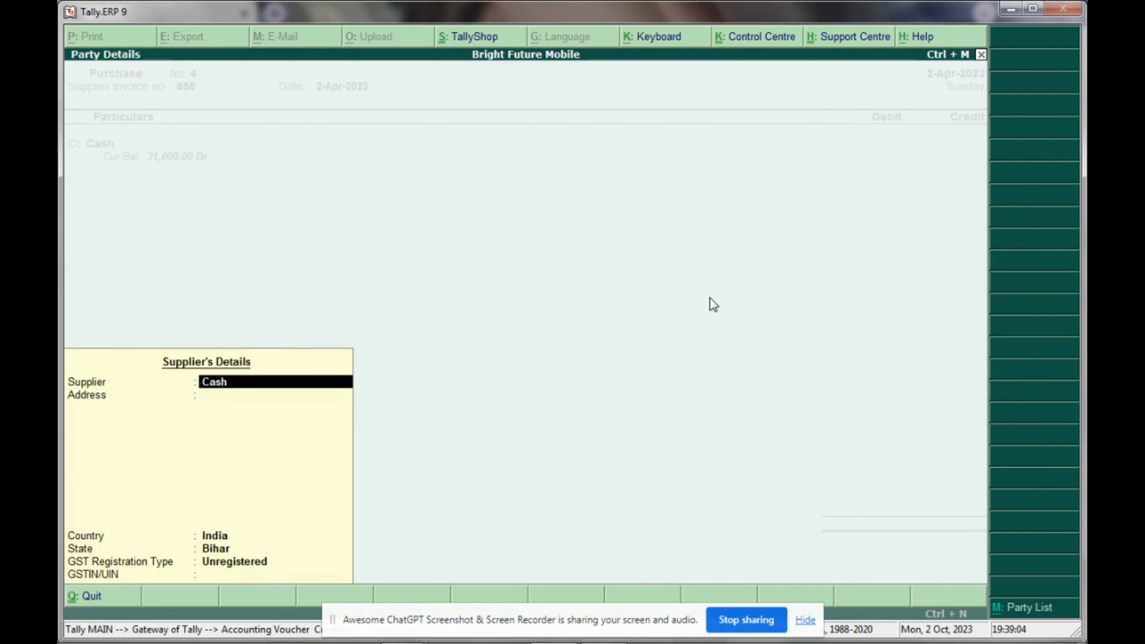
key(Return)
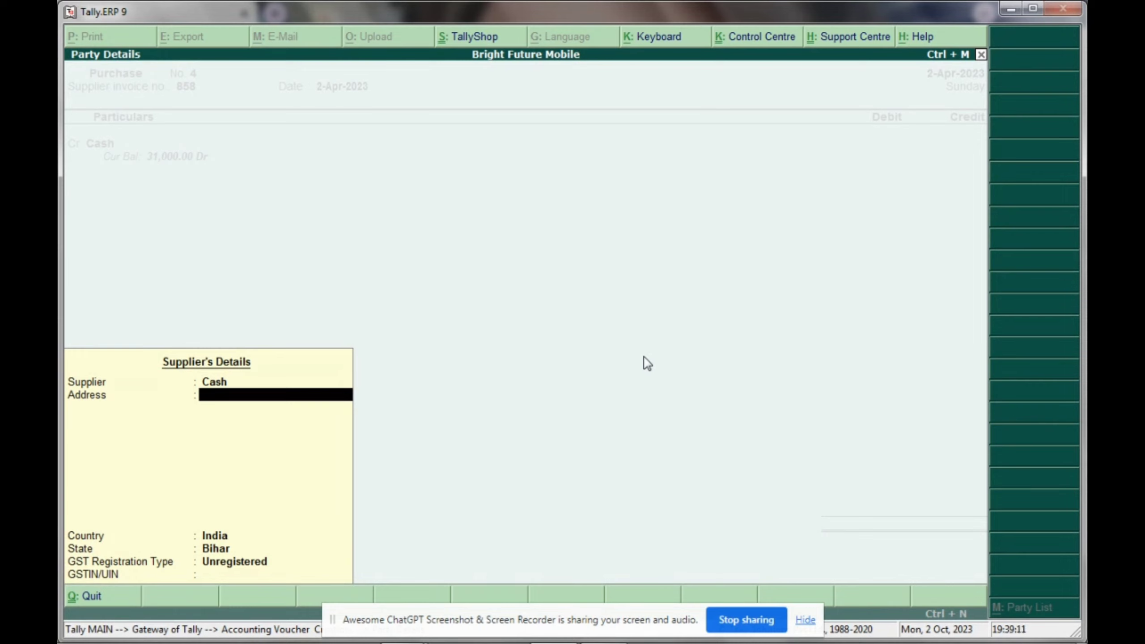
key(Return)
key(Return)
key(Return)
key(Return)
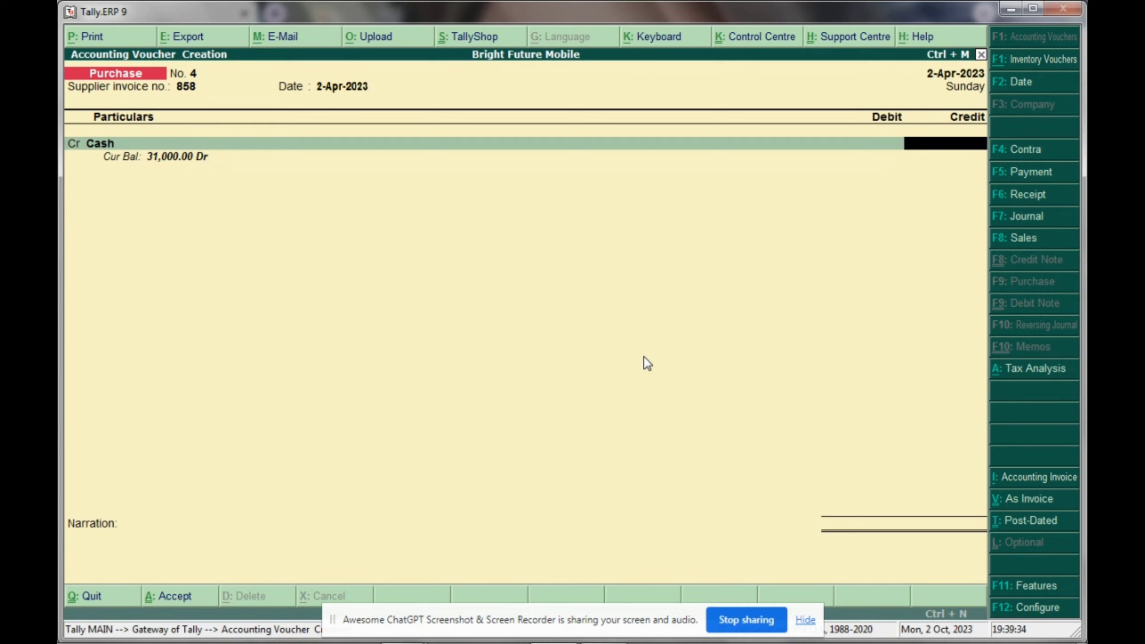
text(118)
key(Return)
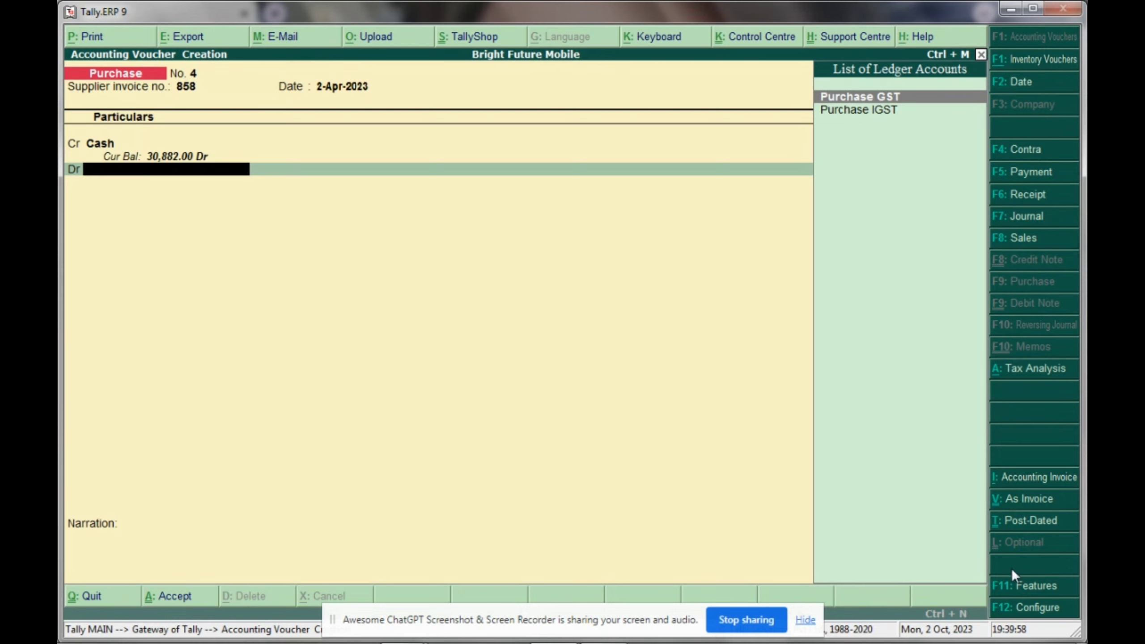
- Set the advanced purchase configuration to allow expenses/fixed assets in purchase vouchers and return to the voucher
click(1035, 615)
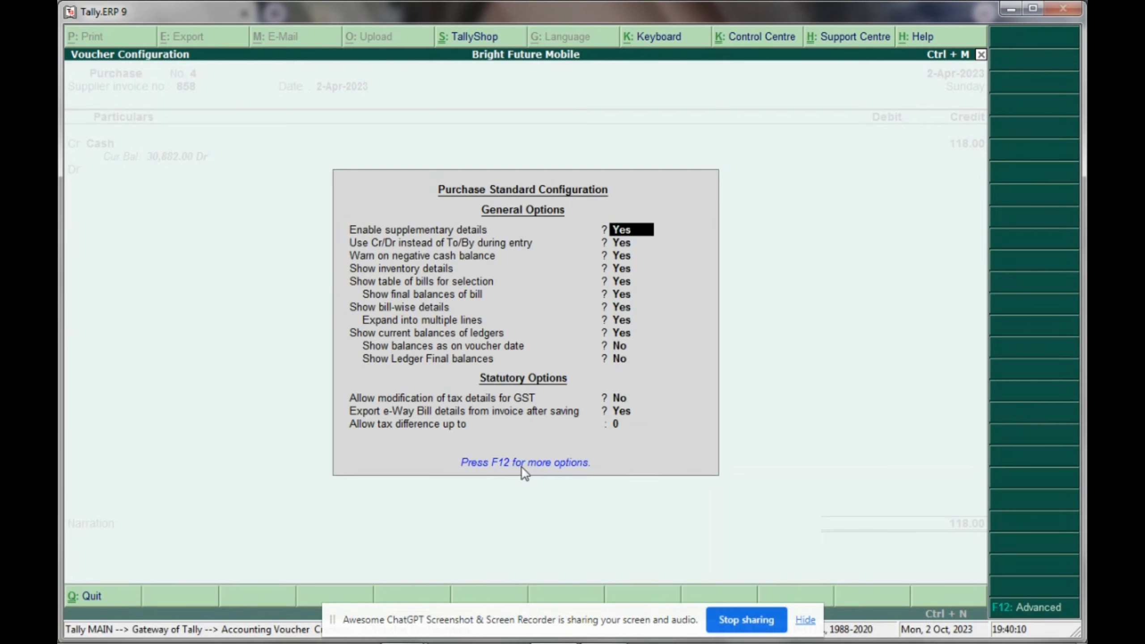
key(F12)
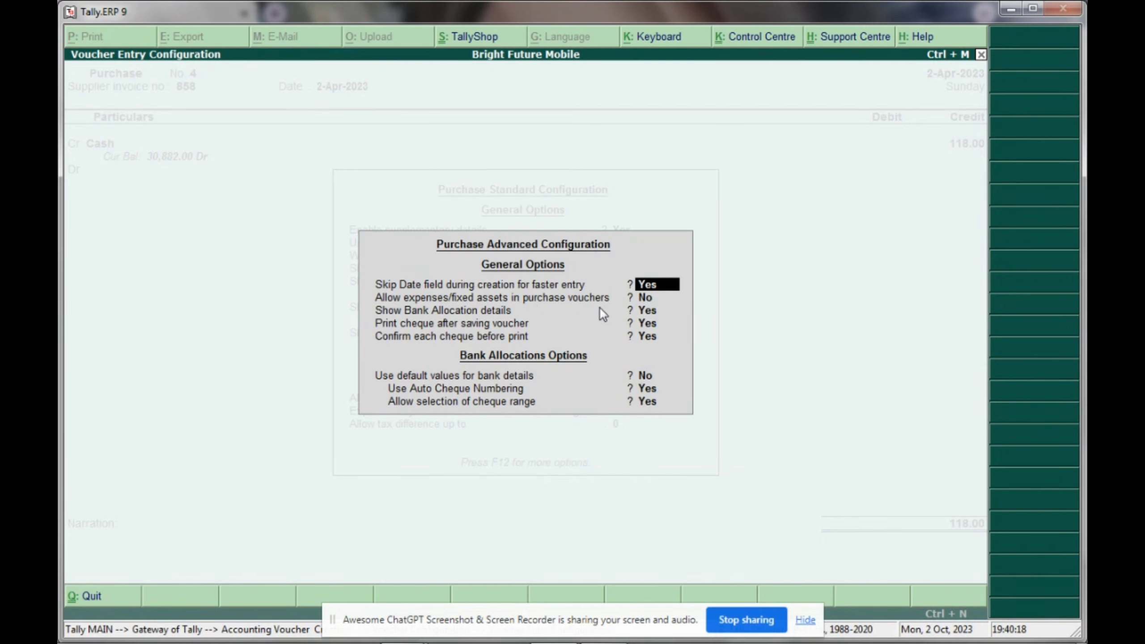
key(Return)
text(y)
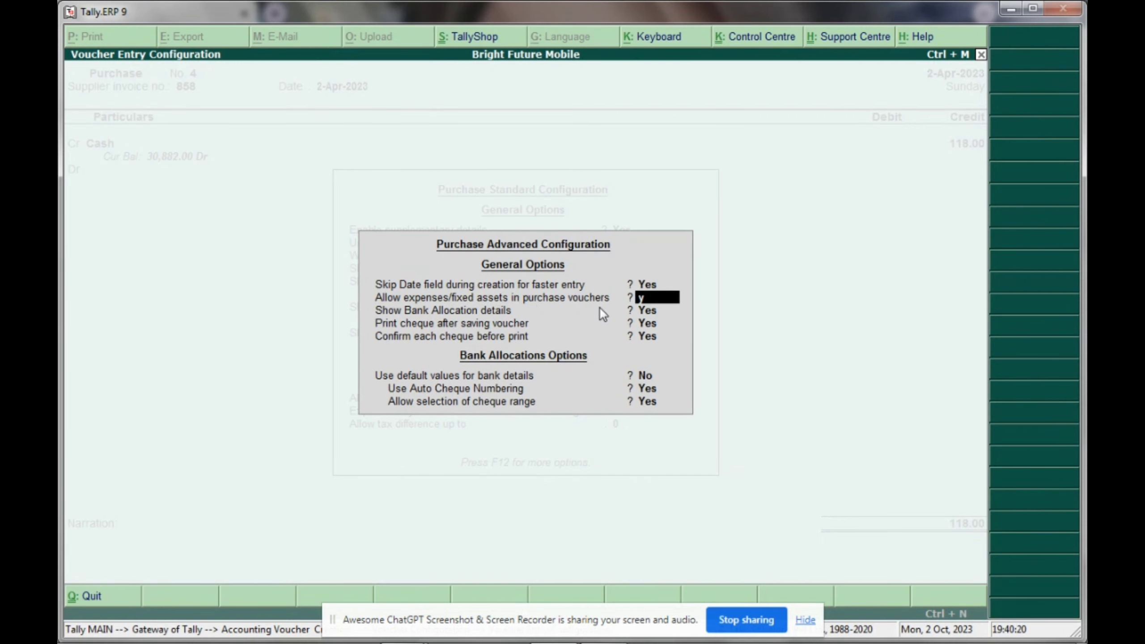
key(Return)
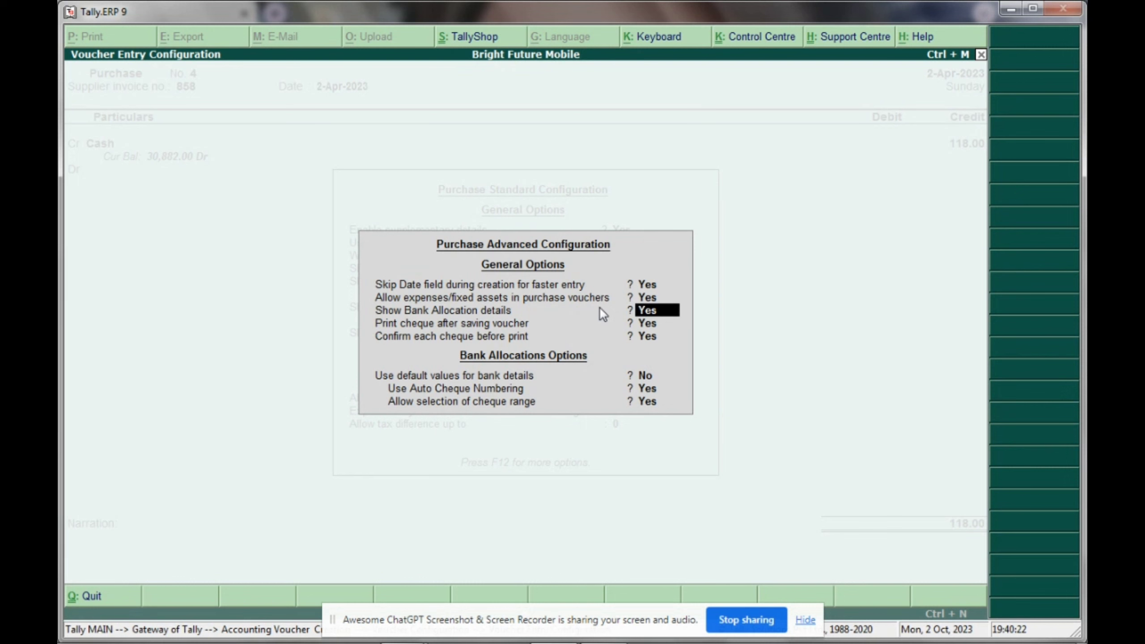
key(Escape)
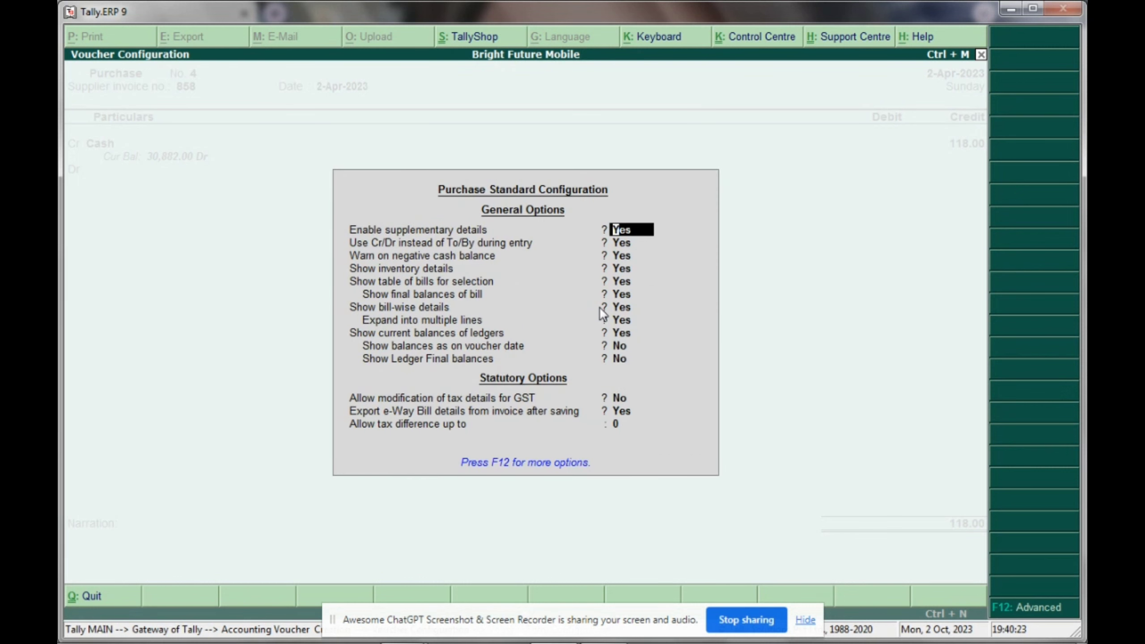
key(Escape)
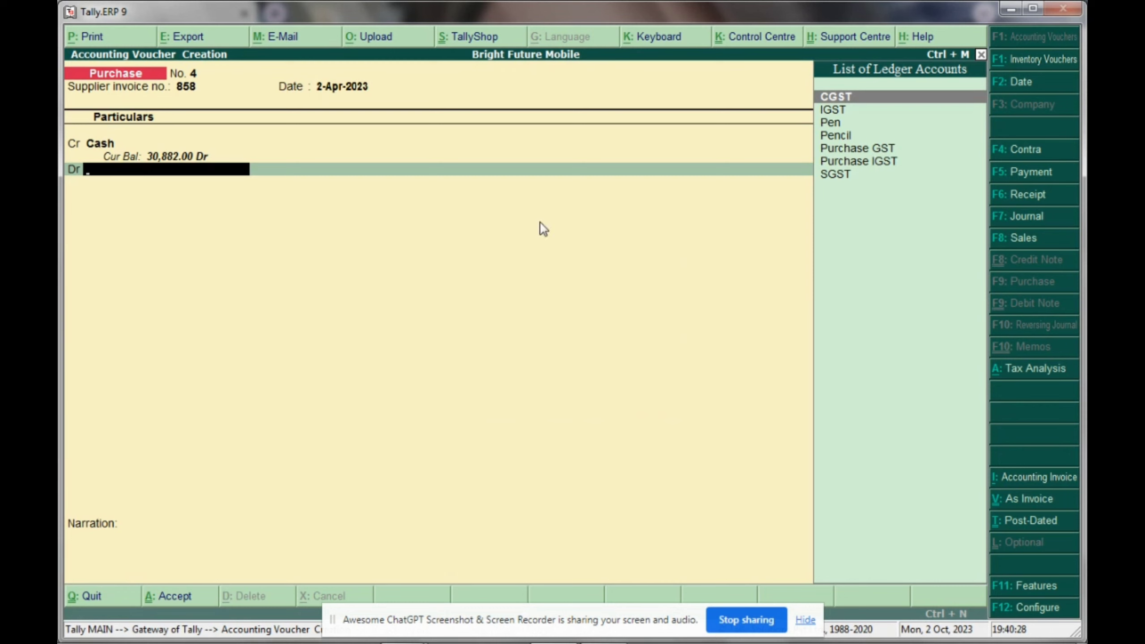
- Debit the Pencil ledger with 100, leaving its inventory allocations empty
click(843, 135)
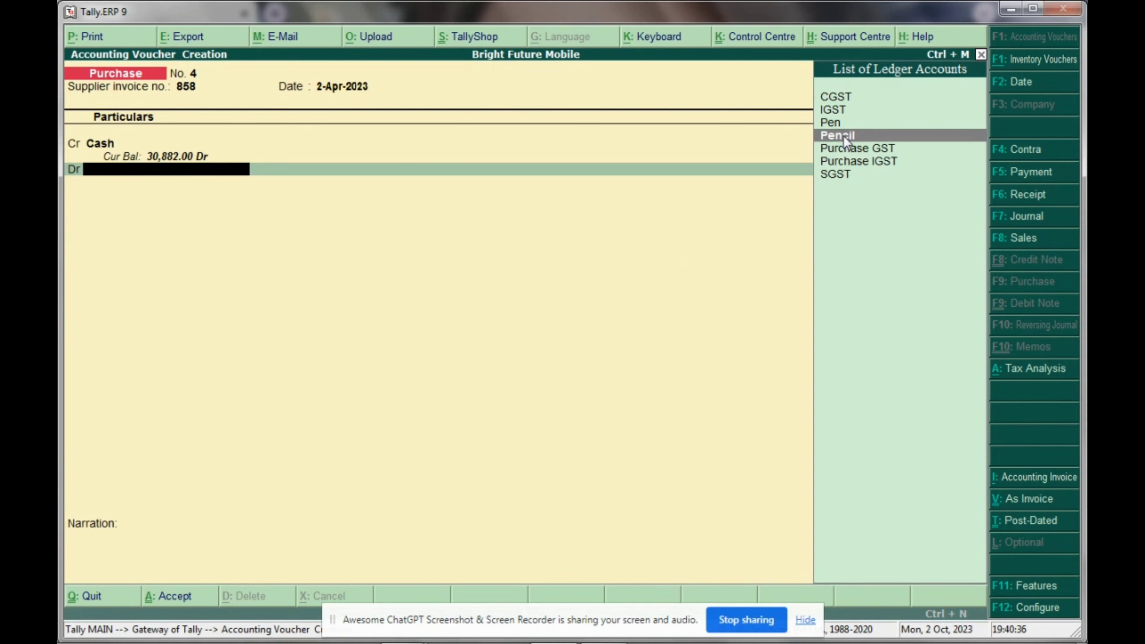
click(843, 136)
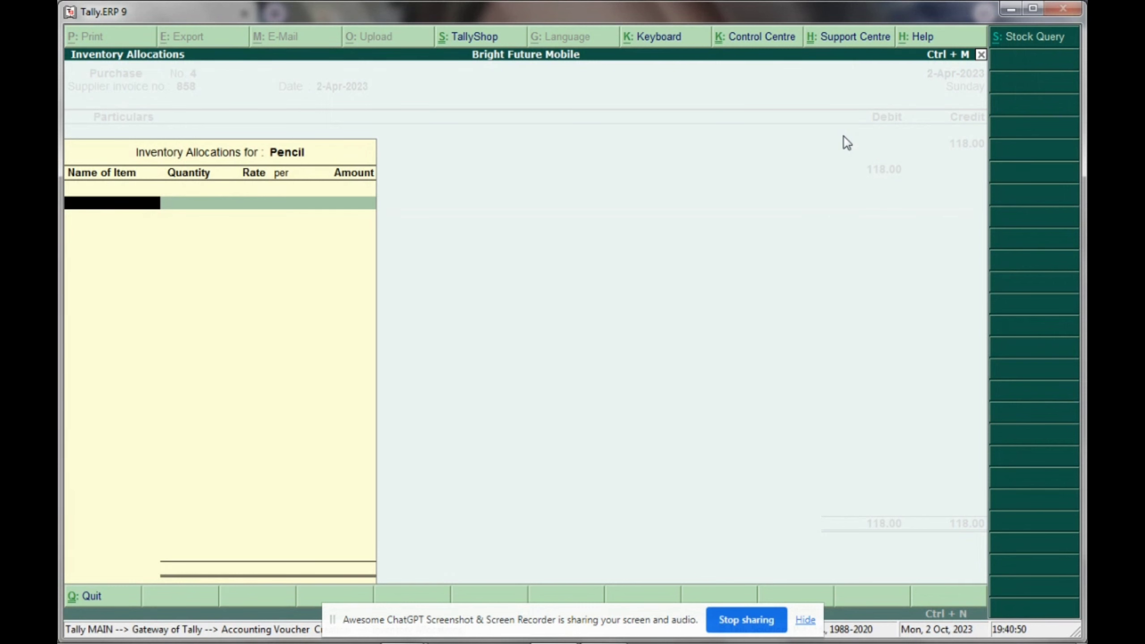
key(Return)
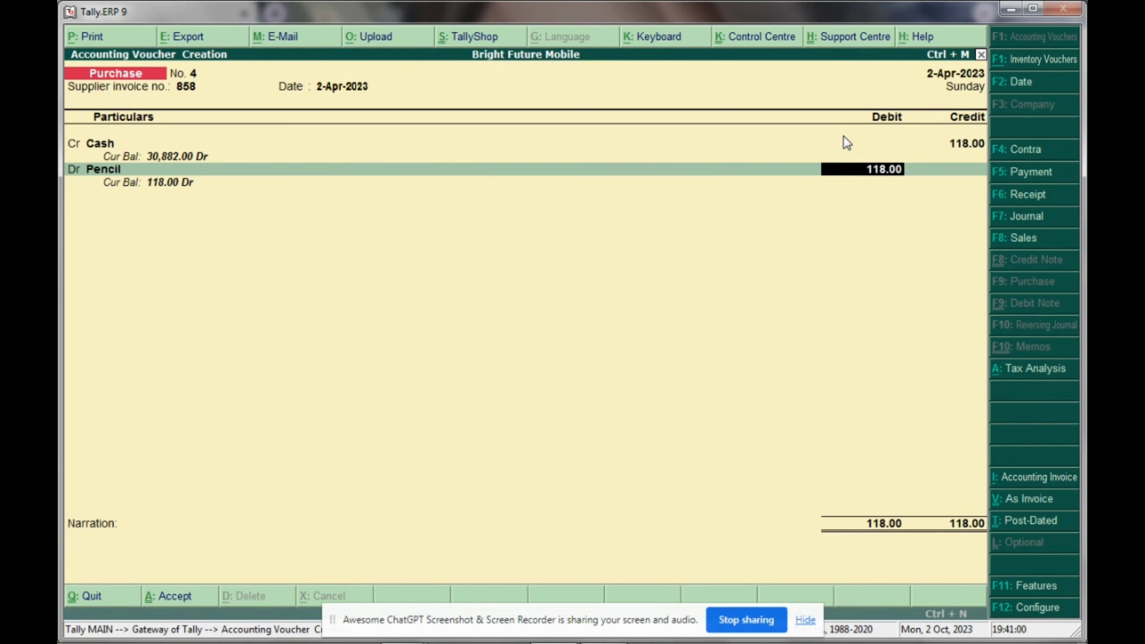
key(Return)
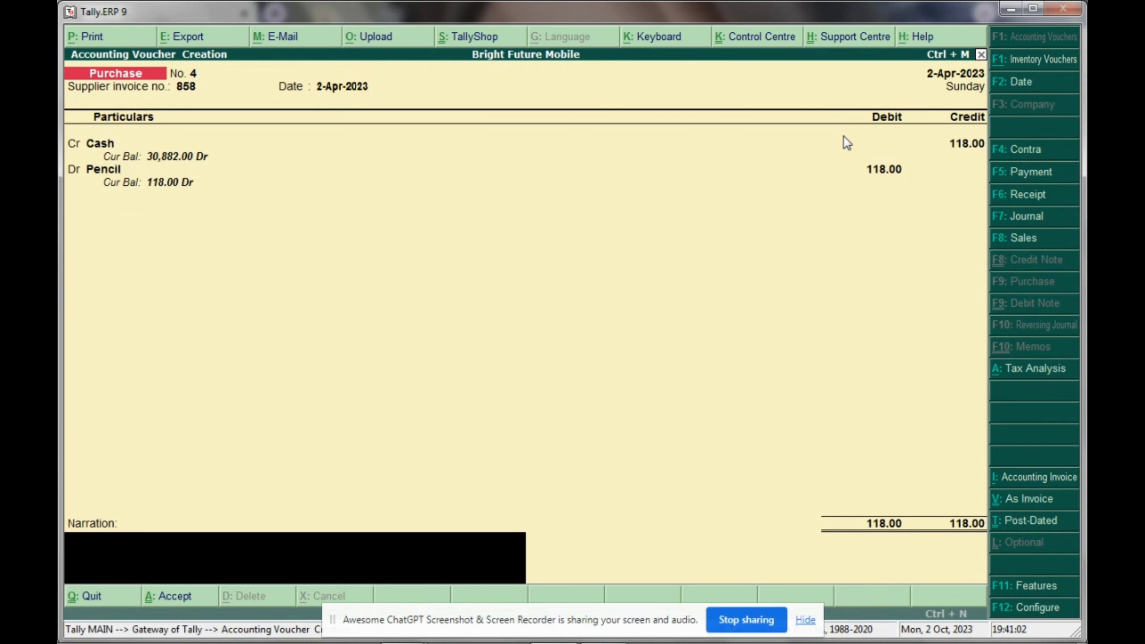
key(BackSpace)
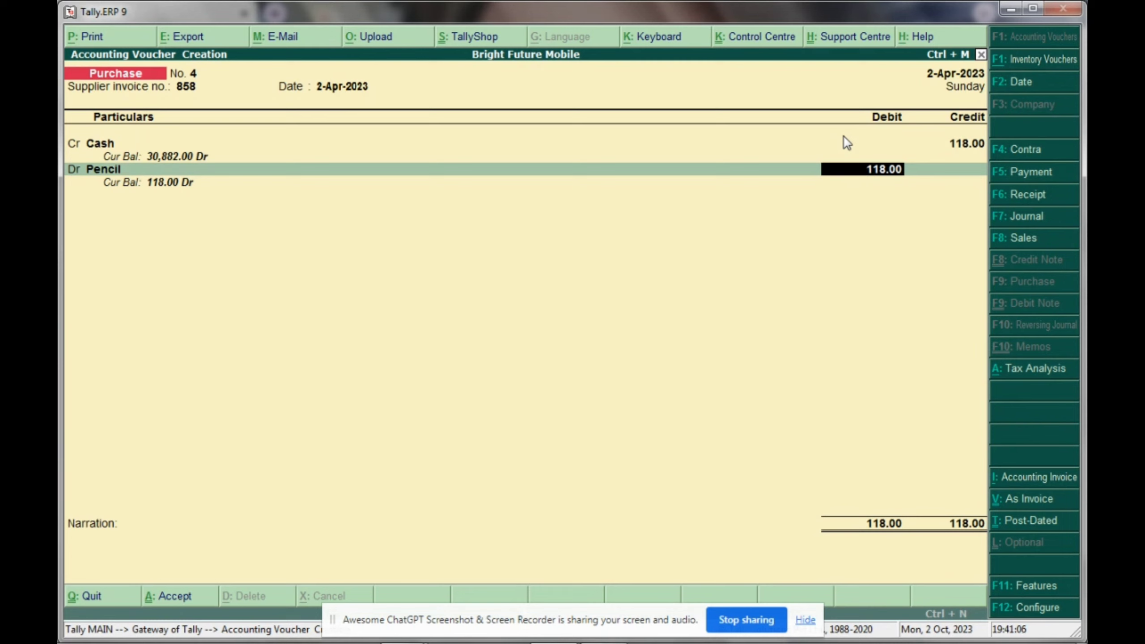
text(100)
key(Return)
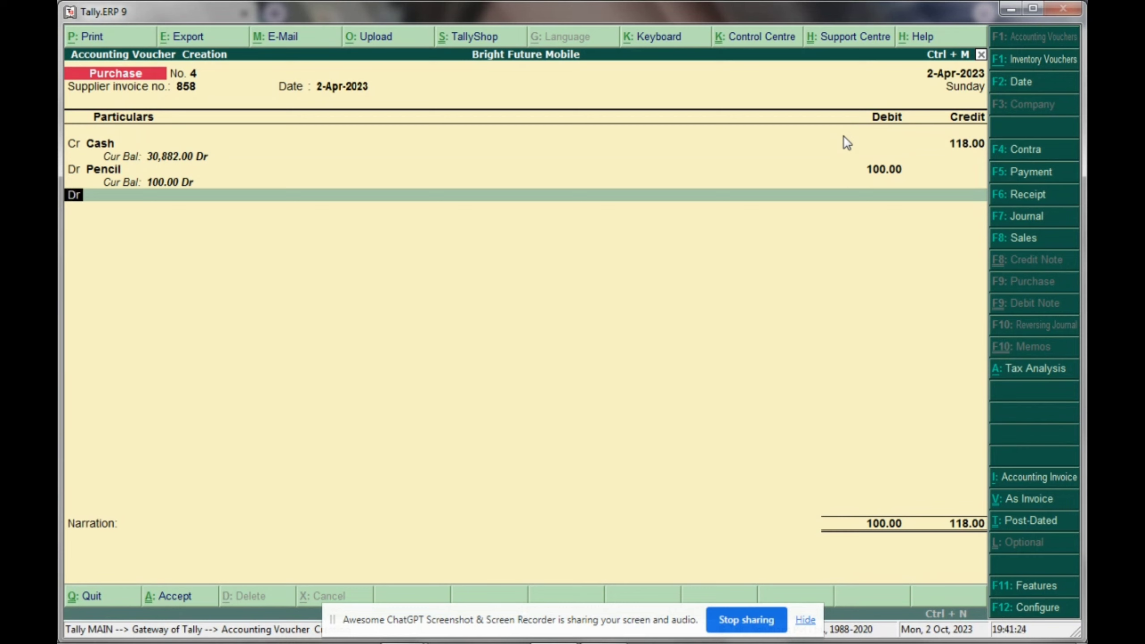
- Add a debit line for the CGST ledger with an amount of 9
key(Return)
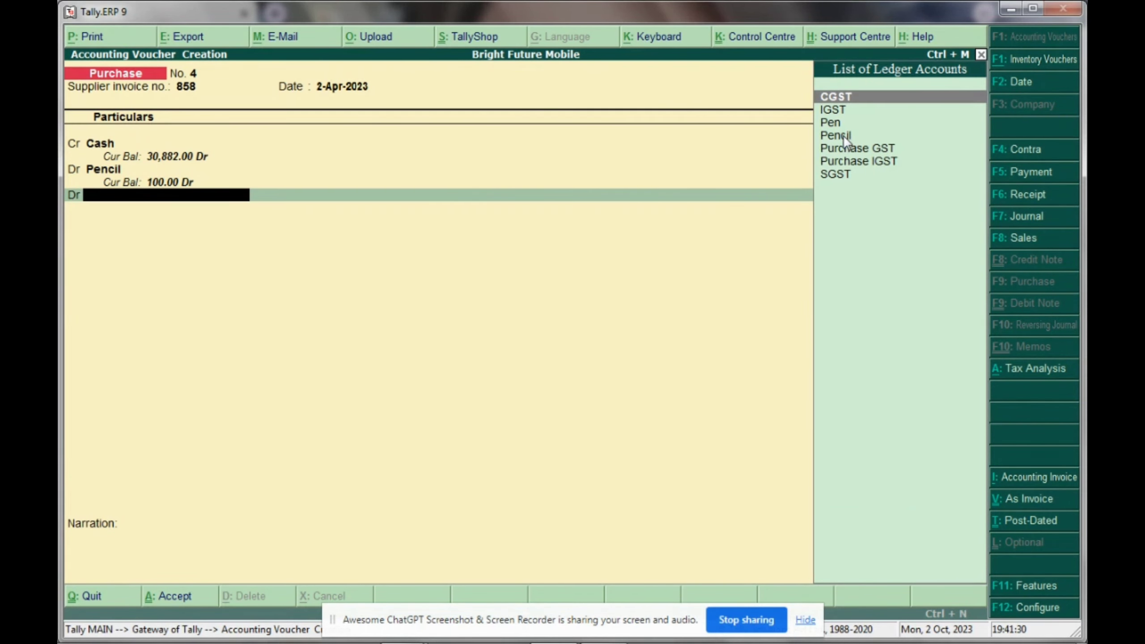
key(Return)
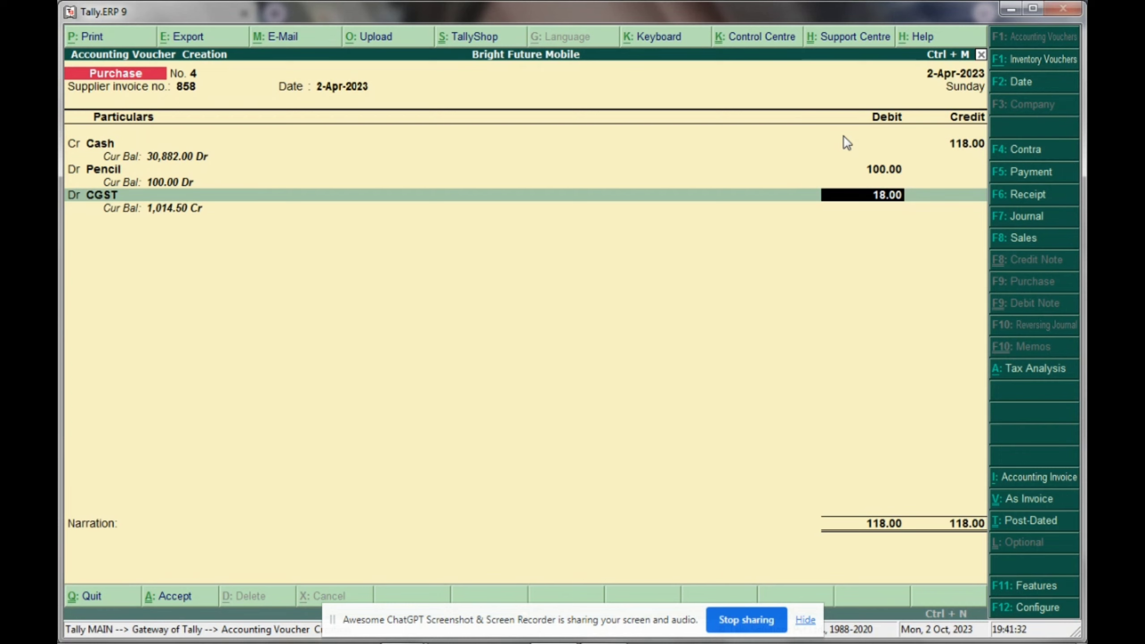
text(9)
key(Return)
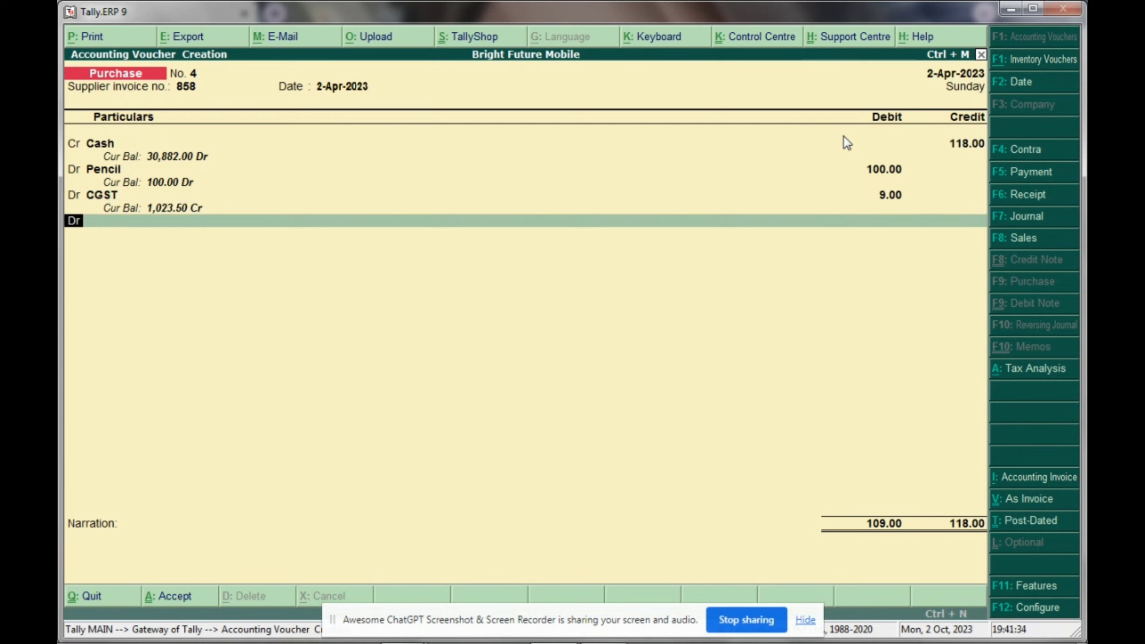
- Add a debit line for the SGST ledger and accept 9.00 as its amount
key(Return)
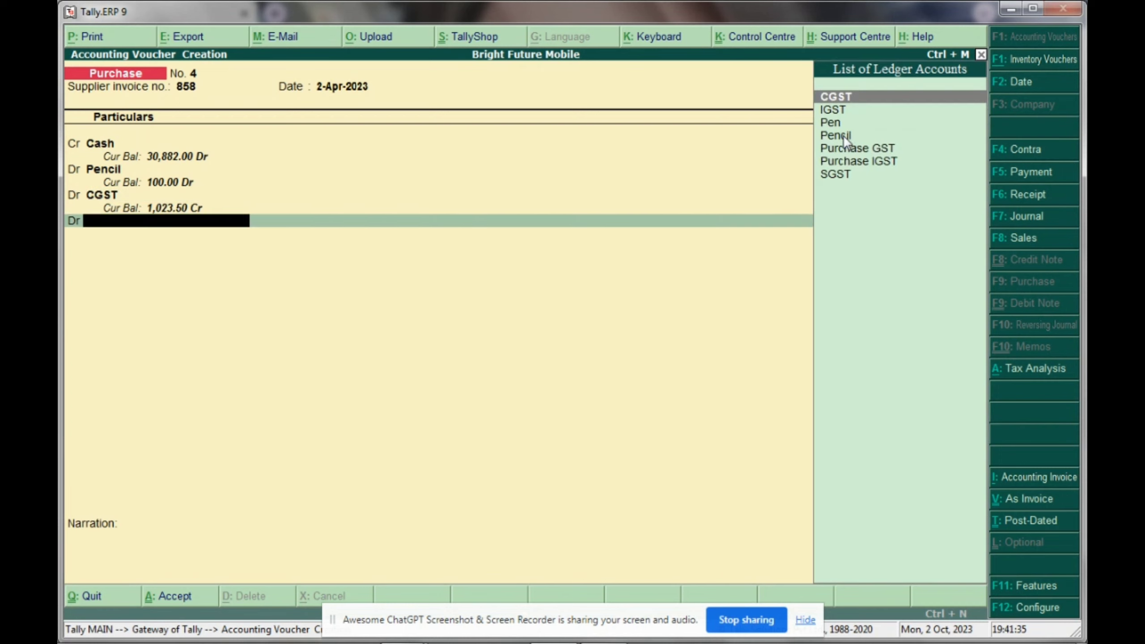
key(Down)
key(Down)
key(Down)
key(Down)
key(Down)
key(Down)
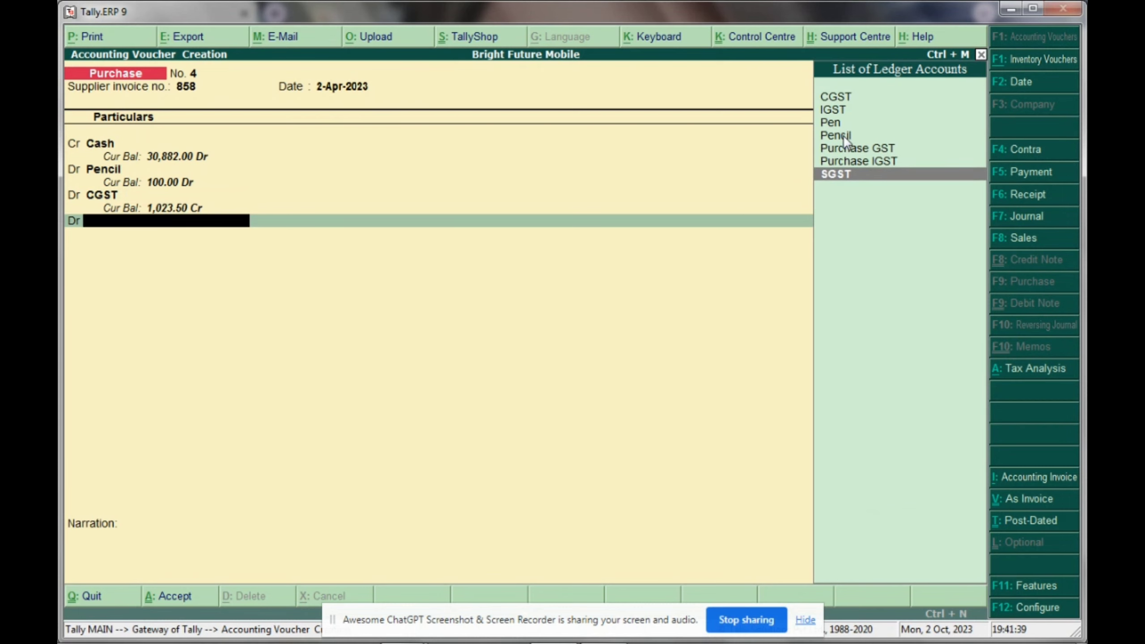
key(Return)
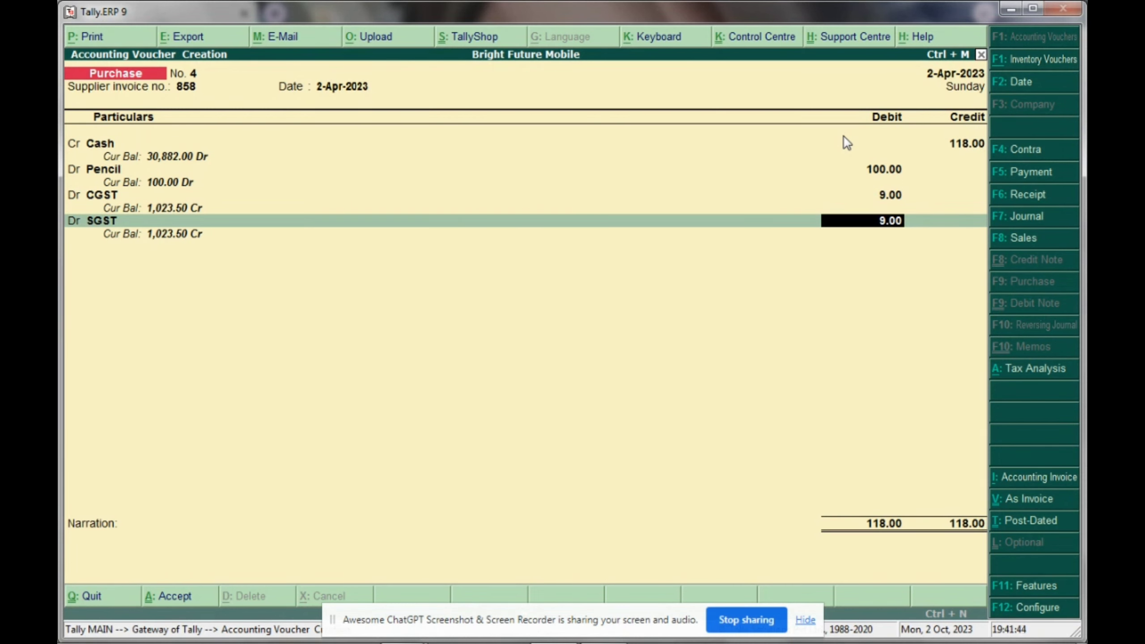
key(Return)
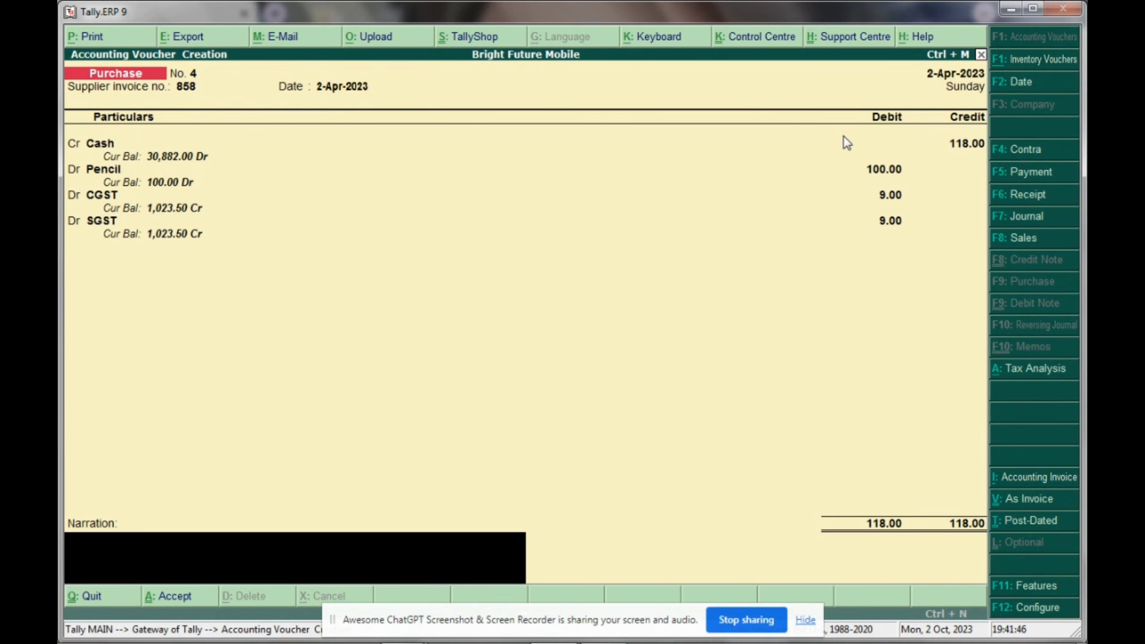
- Save the purchase voucher with a blank narration and quit voucher entry to the Gateway of Tally
key(Return)
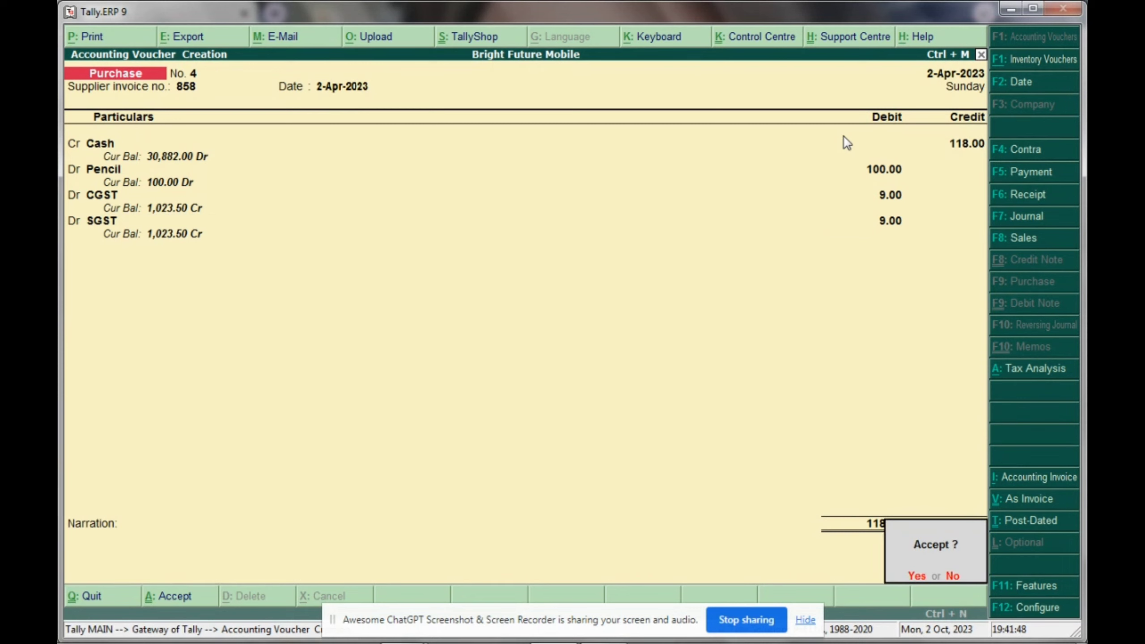
key(y)
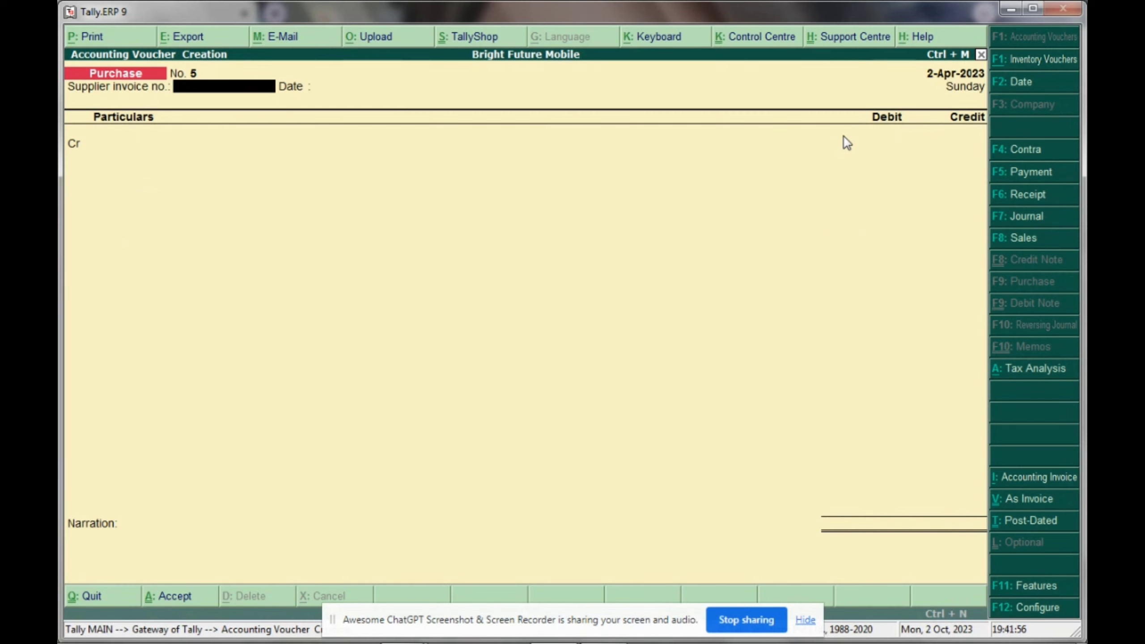
key(Escape)
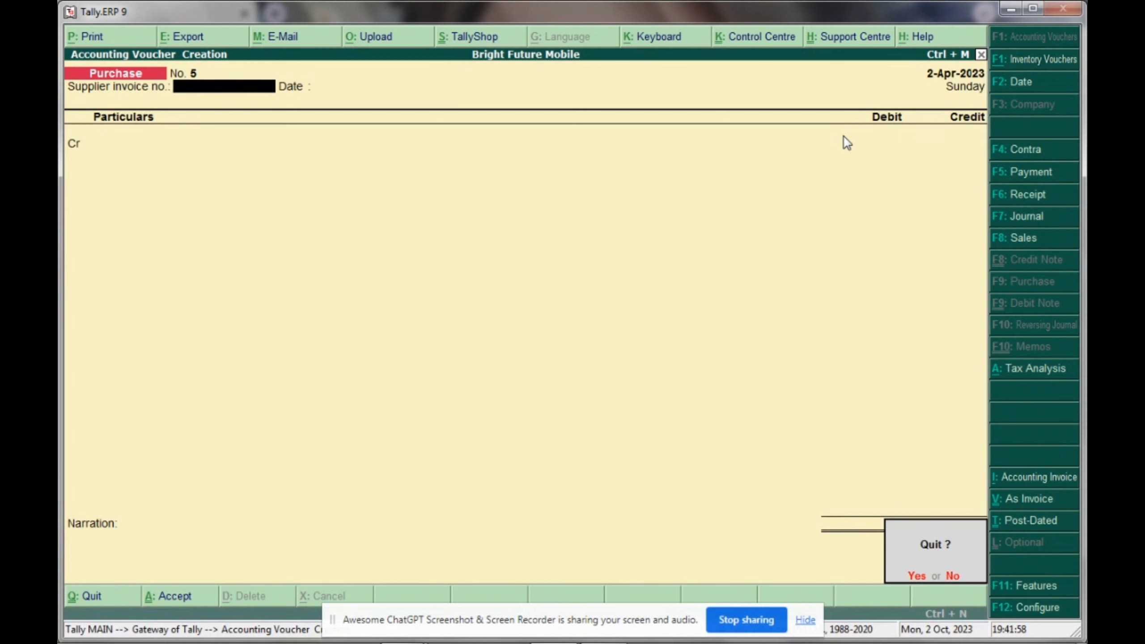
key(Return)
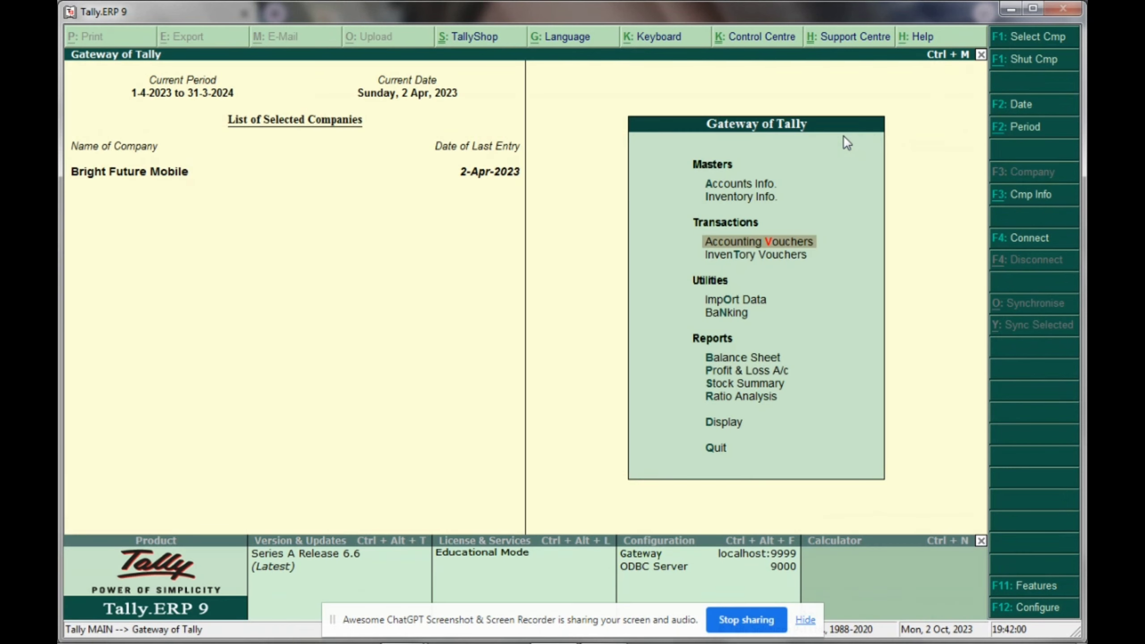
- Open the Balance Sheet in detailed view and examine the Pencil entry under Fixed Assets
key(Down)
key(Down)
key(Down)
key(Down)
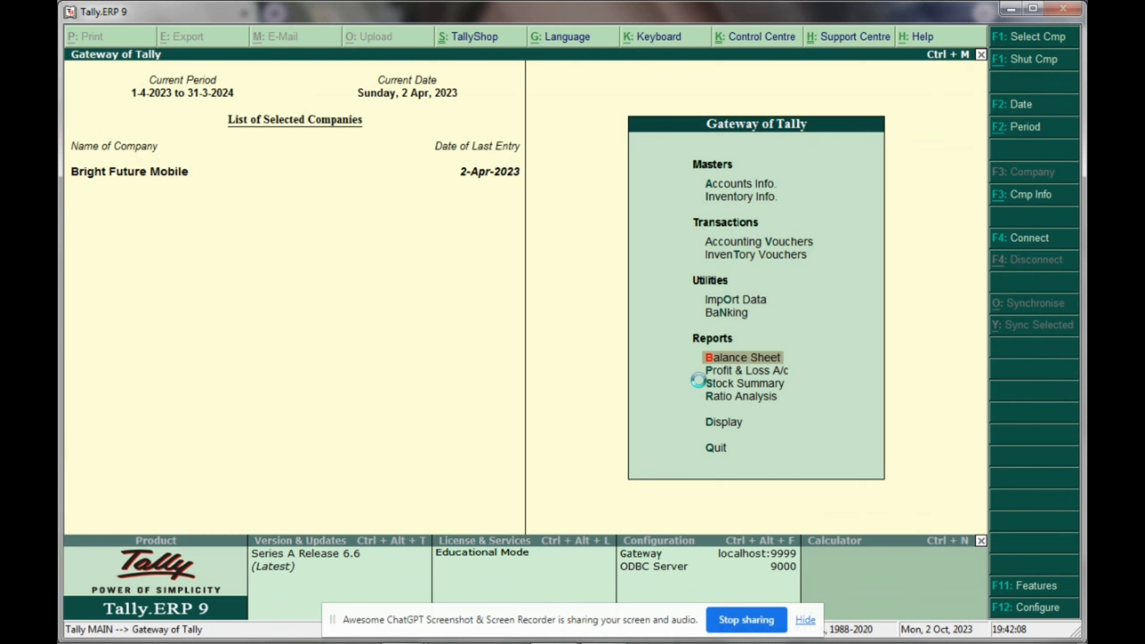
key(Return)
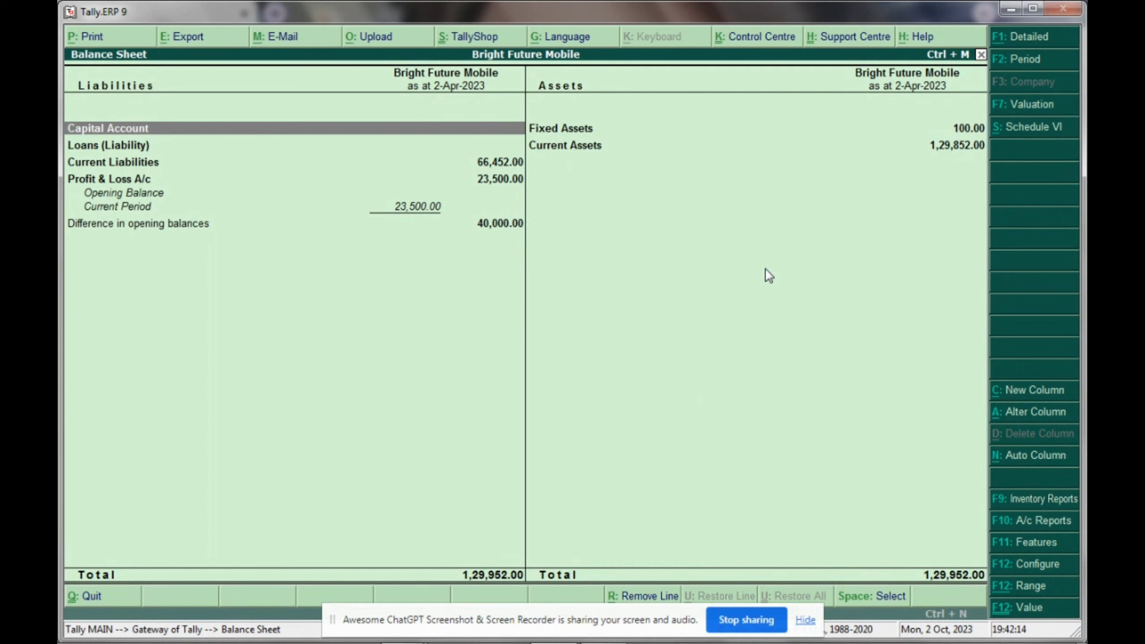
key(alt+F1)
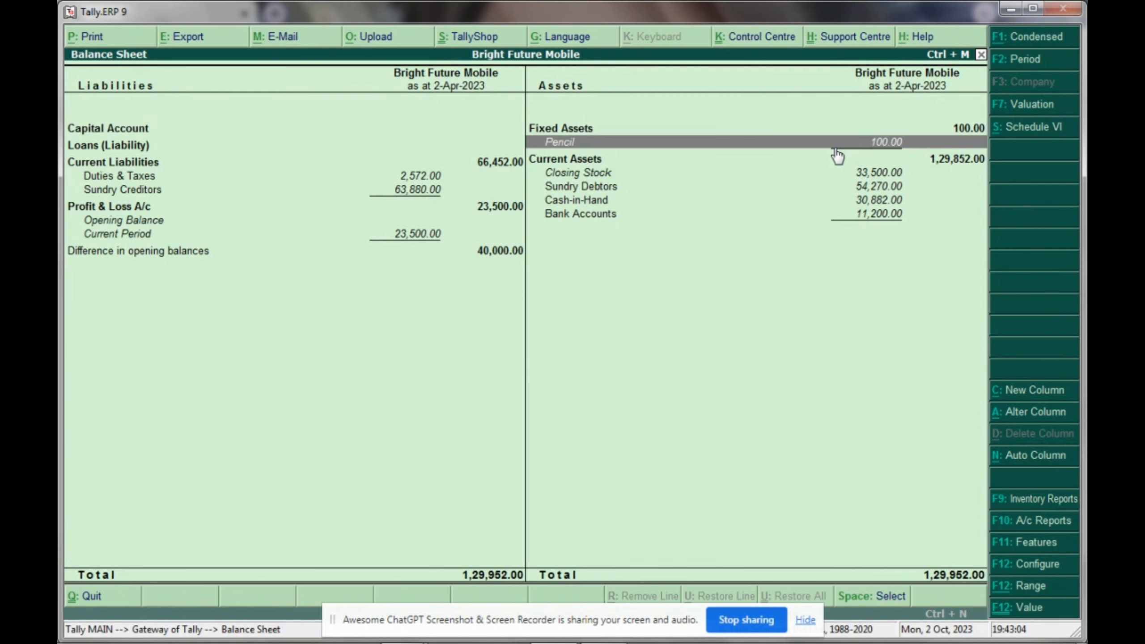
click(836, 149)
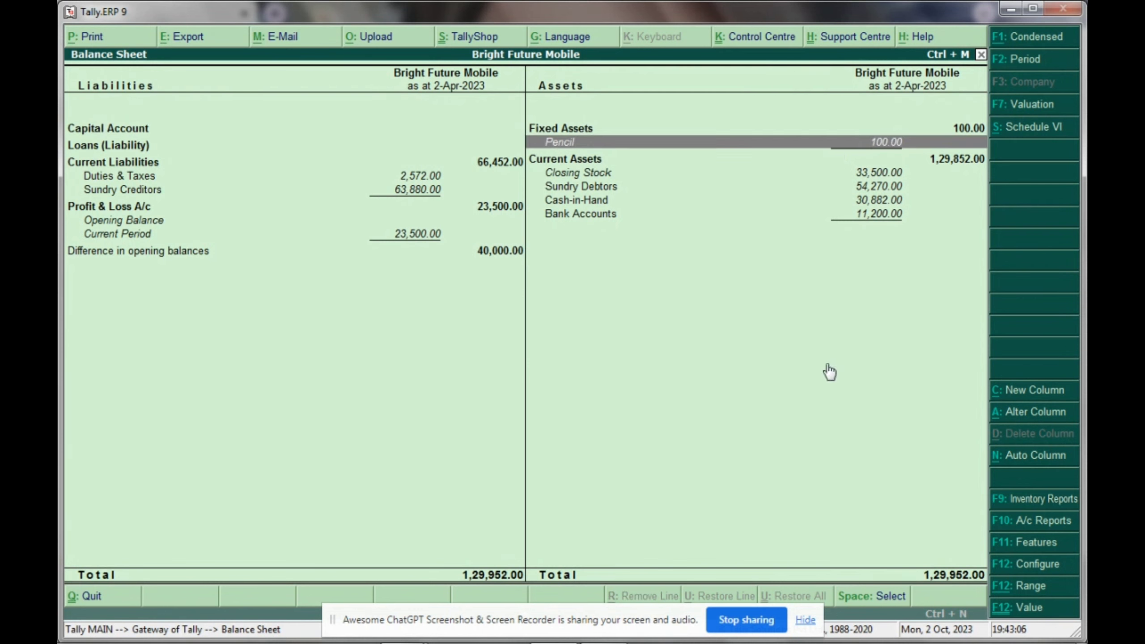